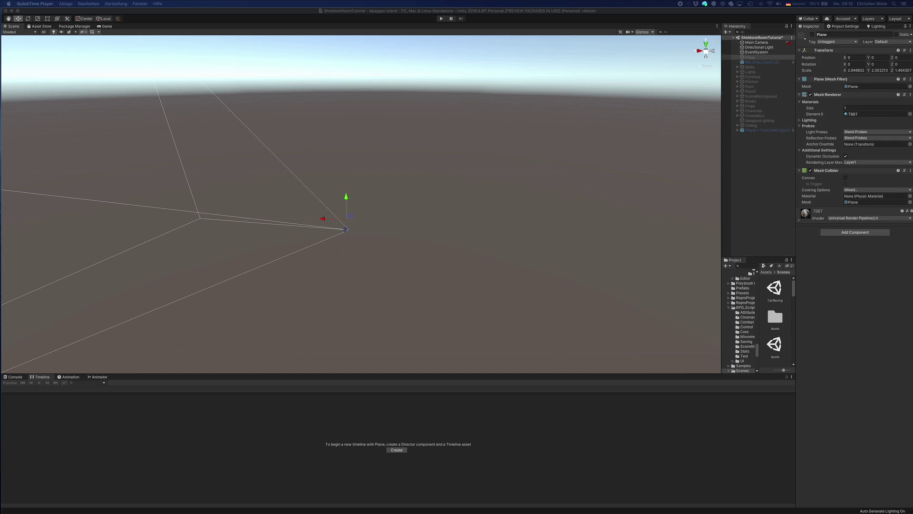
Step: Switch to the Safari image results to examine the Big Bang Theory apartment floor plans, and hide the browser again
{"action": "left_click_drag", "start_coordinate": [912, 81], "coordinate": [689, 37]}
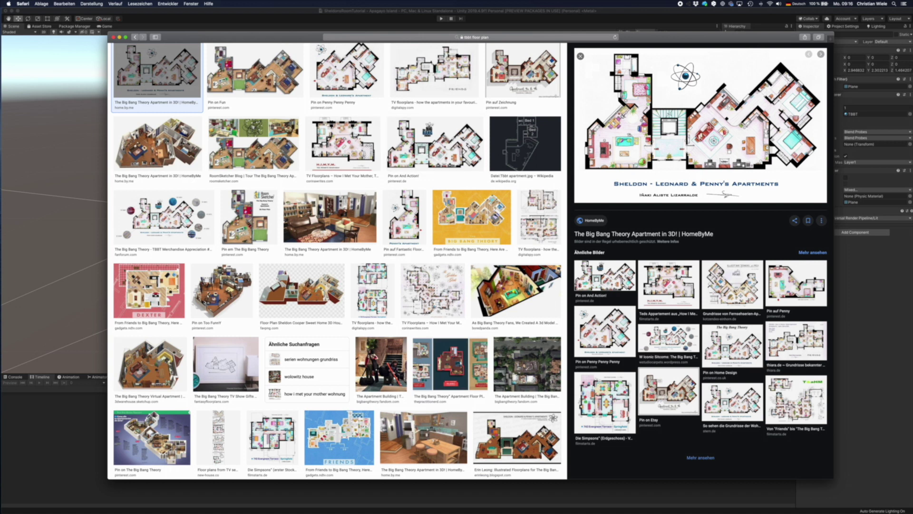
{"action": "left_click_drag", "start_coordinate": [264, 37], "coordinate": [912, 27]}
{"action": "key", "text": "super+h"}
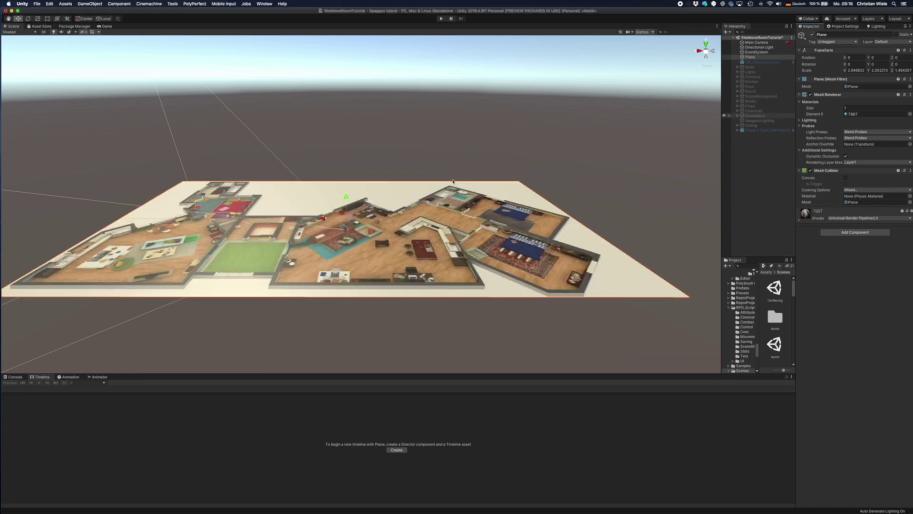
Step: Activate the floor plan Plane and the SM_Prop_Couch_05 couch placed on it
{"action": "left_click_drag", "start_coordinate": [427, 180], "coordinate": [399, 291], "text": "alt"}
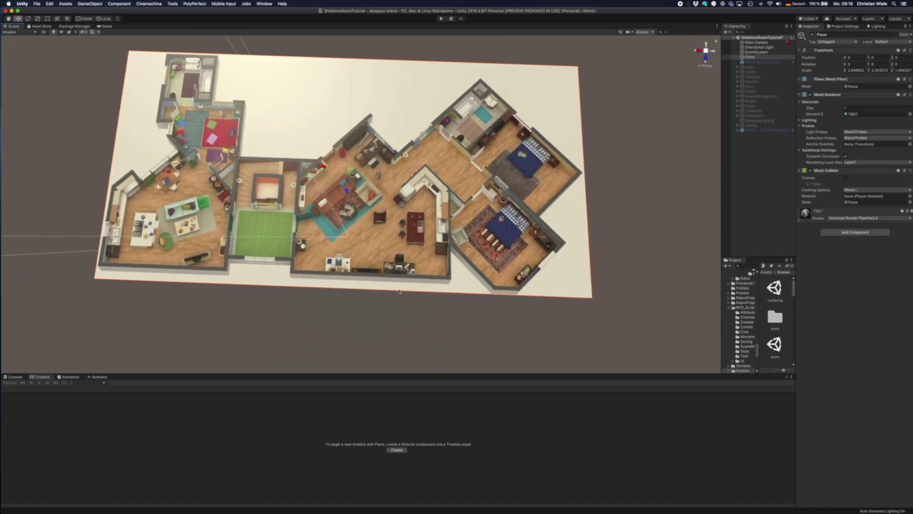
{"action": "left_click_drag", "start_coordinate": [378, 262], "coordinate": [405, 273], "text": "alt"}
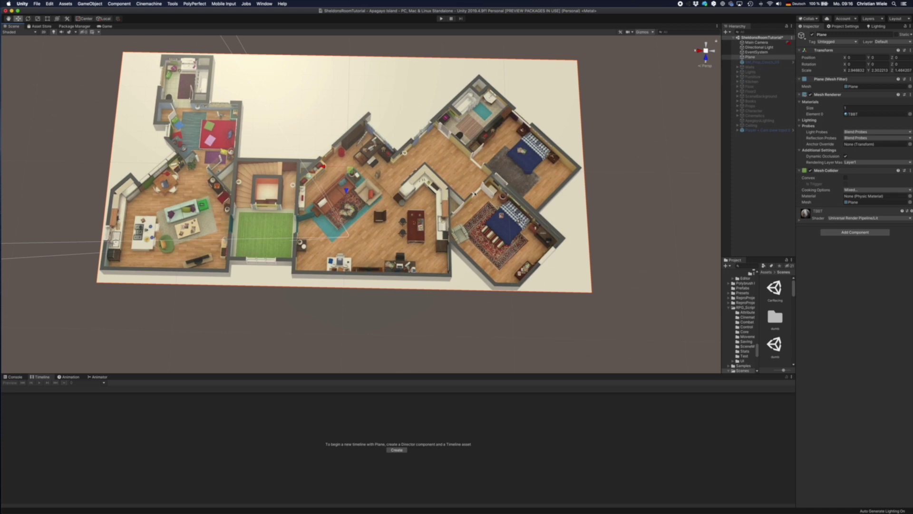
{"action": "left_click", "coordinate": [777, 62]}
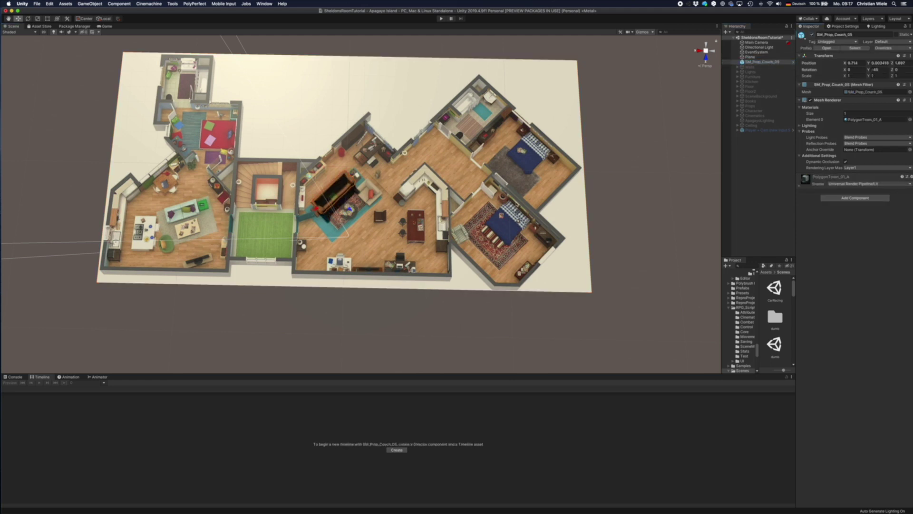
{"action": "left_click_drag", "start_coordinate": [510, 222], "coordinate": [469, 238], "text": "alt"}
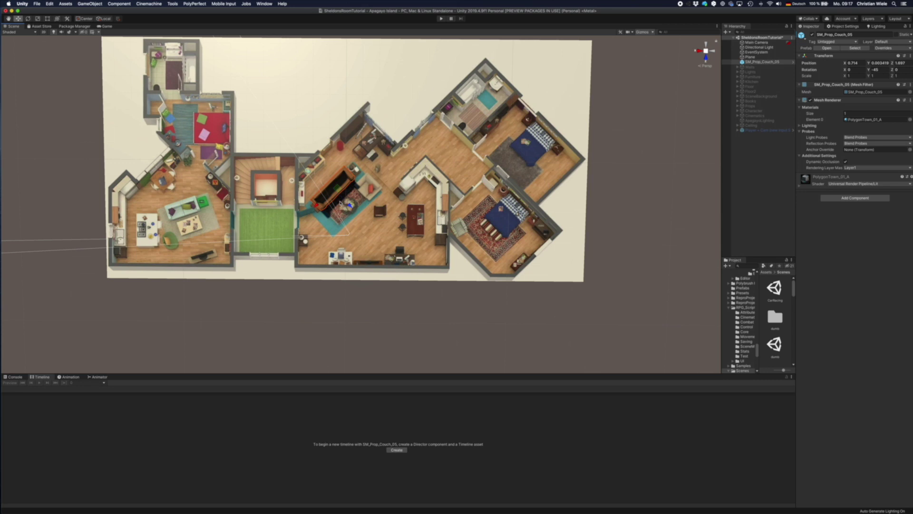
{"action": "right_click_drag", "start_coordinate": [337, 232], "coordinate": [333, 259], "text": "alt"}
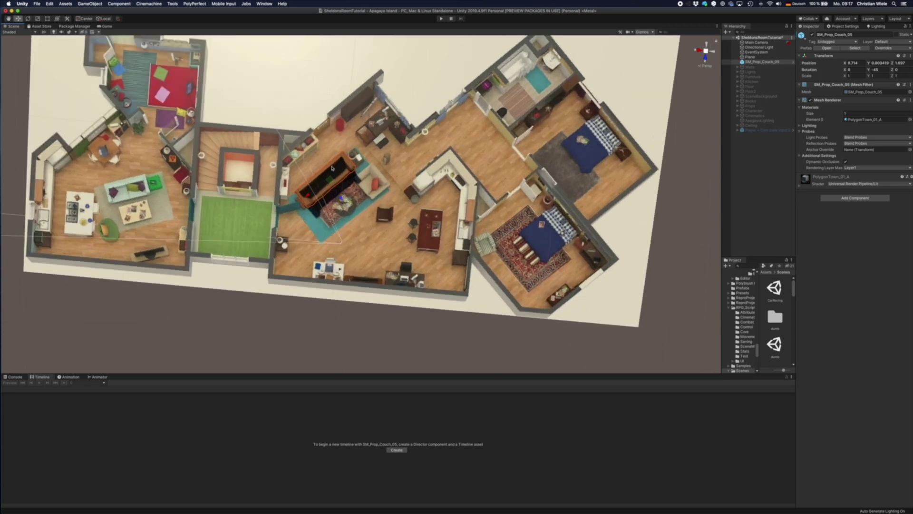
{"action": "mouse_move", "coordinate": [420, 267]}
{"action": "left_mouse_down", "text": "alt"}
{"action": "mouse_move", "coordinate": [435, 117]}
{"action": "mouse_move", "coordinate": [424, 263]}
{"action": "left_mouse_up", "text": "alt"}
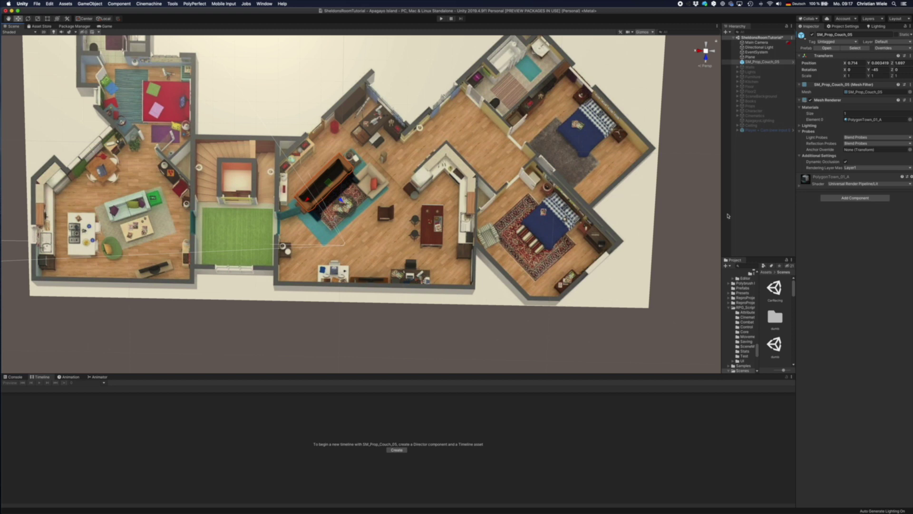
Step: Activate the Walls object so the apartment's walls stand on the floor plan
{"action": "left_click", "coordinate": [749, 67]}
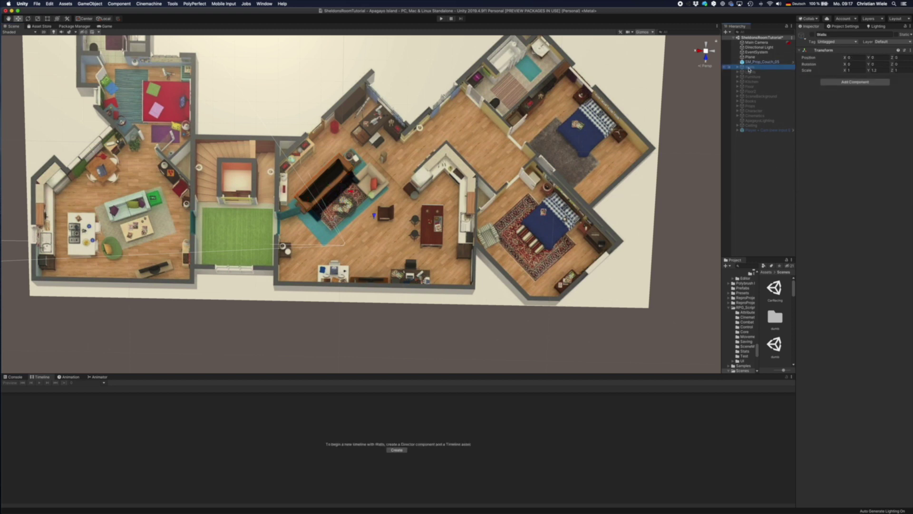
{"action": "left_click", "coordinate": [812, 34]}
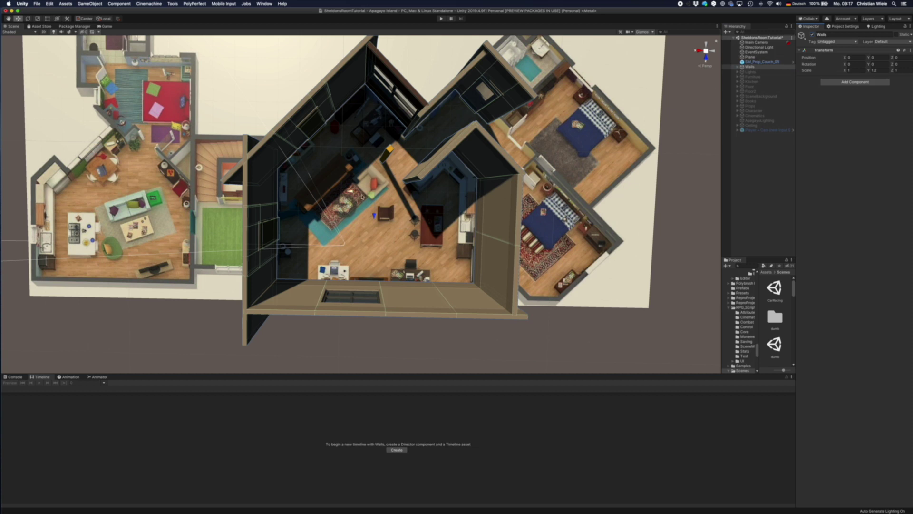
{"action": "scroll", "coordinate": [362, 196], "scroll_direction": "up", "scroll_amount": 8}
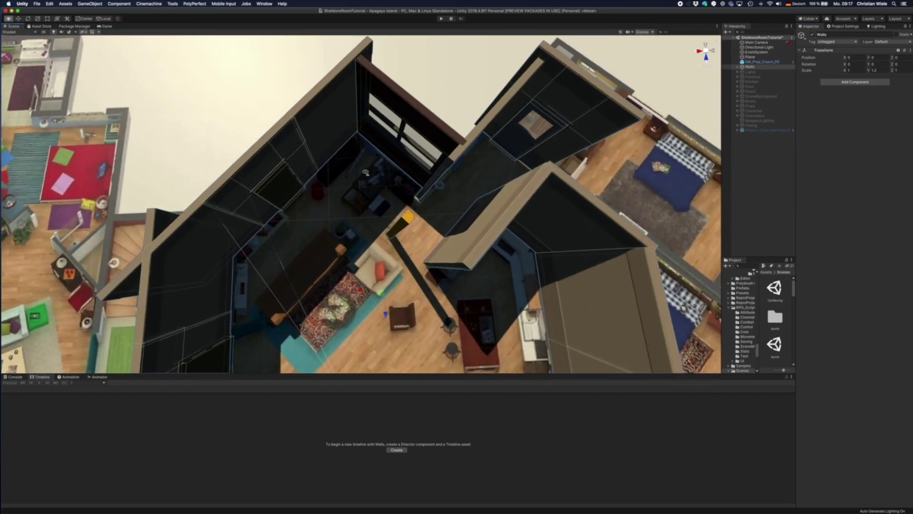
{"action": "scroll", "coordinate": [365, 172], "scroll_direction": "up", "scroll_amount": 10}
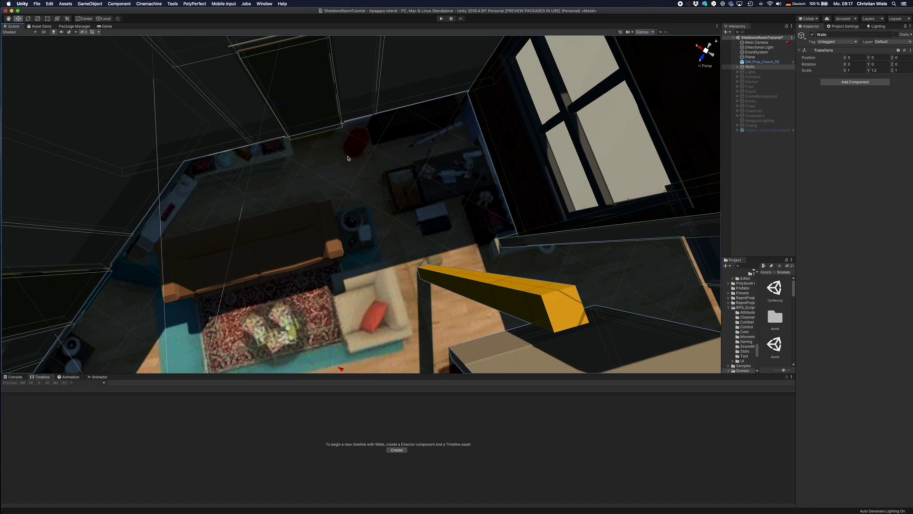
{"action": "right_click_drag", "start_coordinate": [348, 159], "coordinate": [270, 174]}
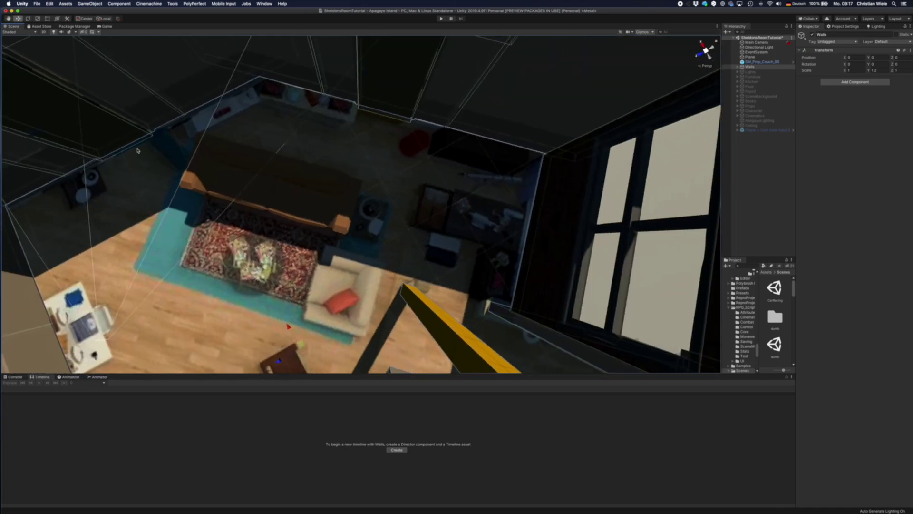
{"action": "scroll", "coordinate": [148, 172], "scroll_direction": "down", "scroll_amount": 8}
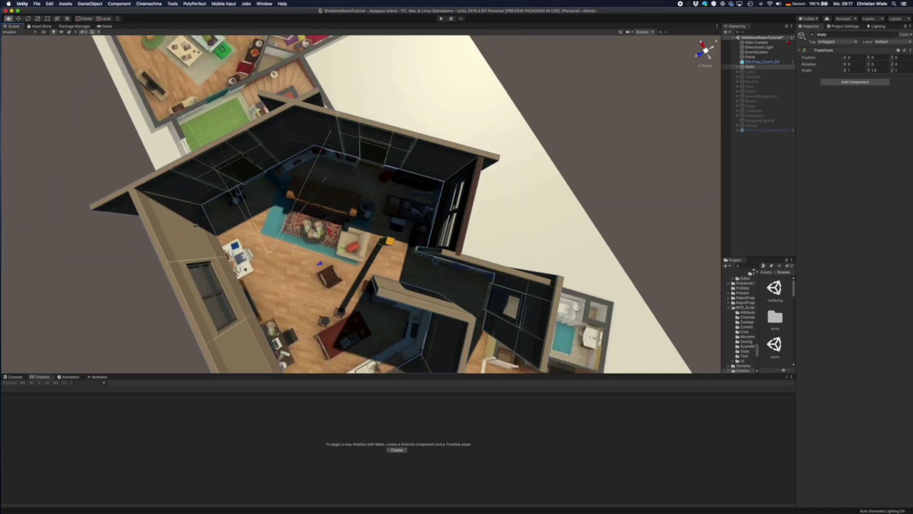
{"action": "left_click_drag", "start_coordinate": [195, 226], "coordinate": [296, 228], "text": "alt"}
{"action": "scroll", "coordinate": [371, 181], "scroll_direction": "down", "scroll_amount": 3}
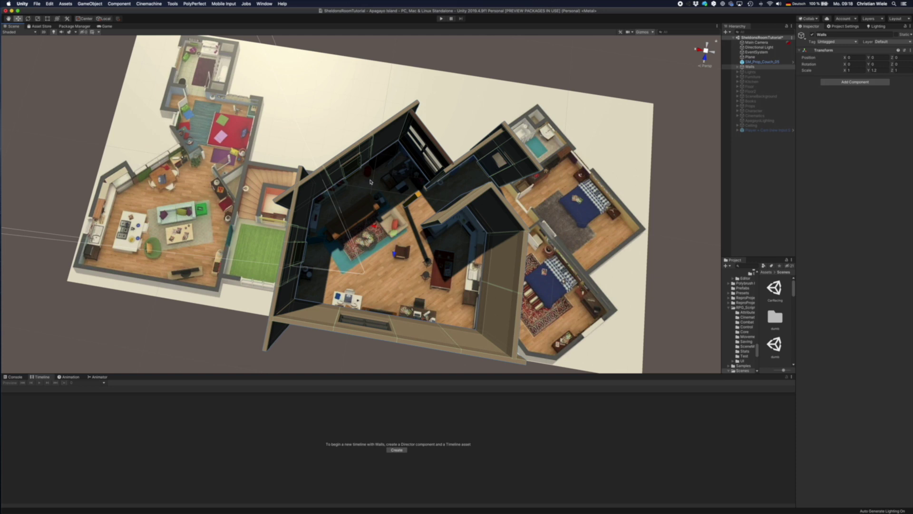
{"action": "left_click_drag", "start_coordinate": [379, 240], "coordinate": [378, 230], "text": "alt"}
Step: Activate the Lights object to illuminate the walled apartment, and clear the selection
{"action": "left_click", "coordinate": [751, 71]}
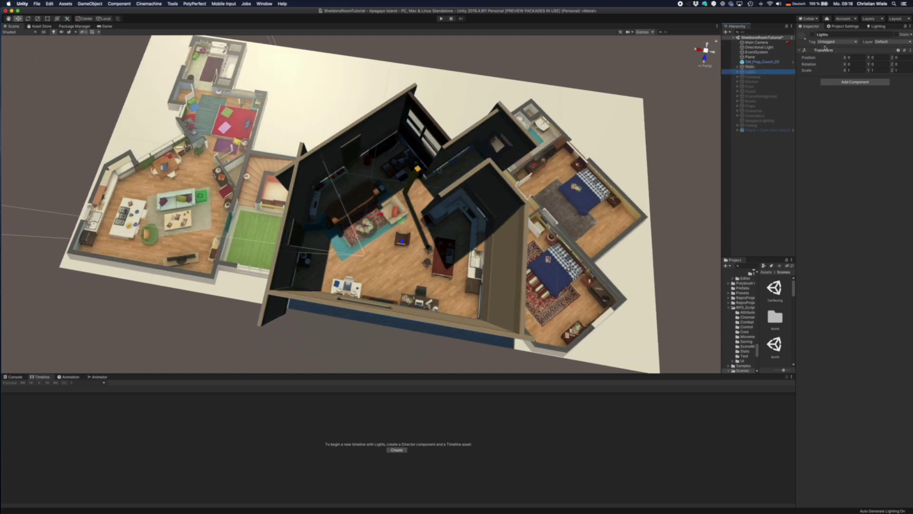
{"action": "left_click", "coordinate": [812, 35]}
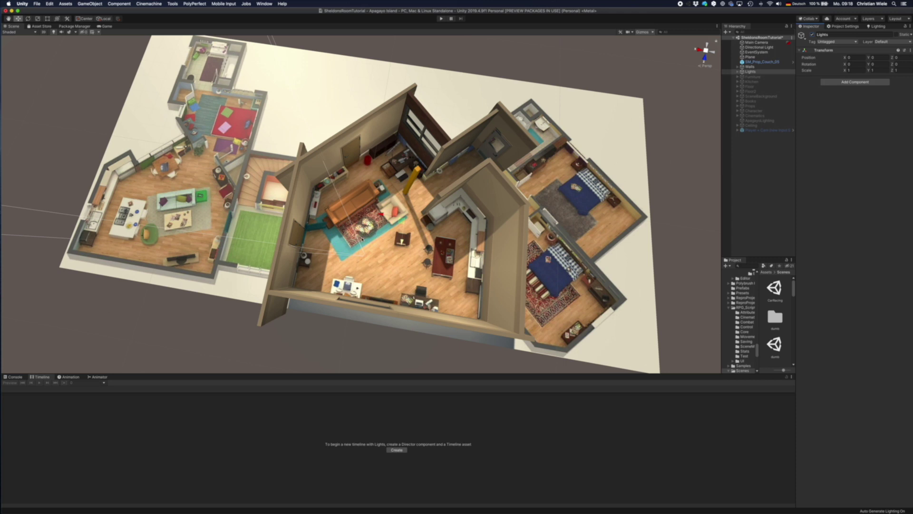
{"action": "left_click_drag", "start_coordinate": [360, 247], "coordinate": [375, 266], "text": "alt"}
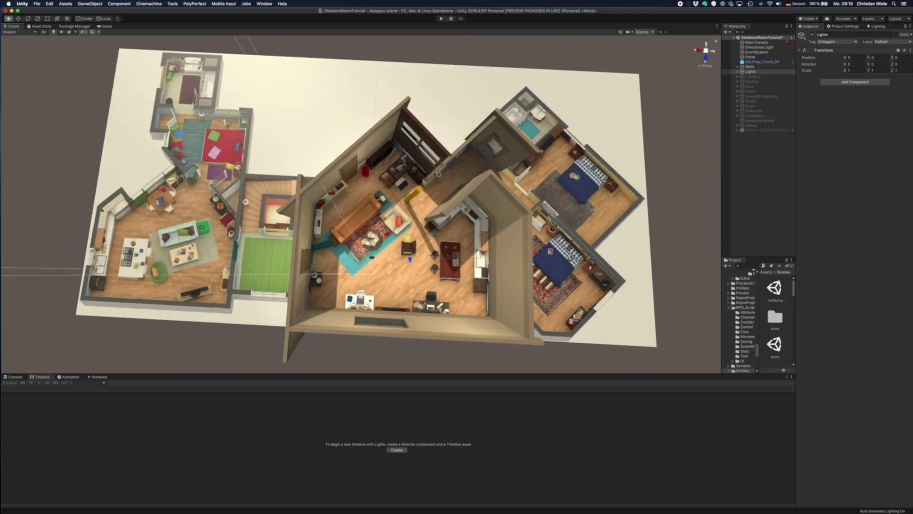
{"action": "left_click", "coordinate": [306, 186]}
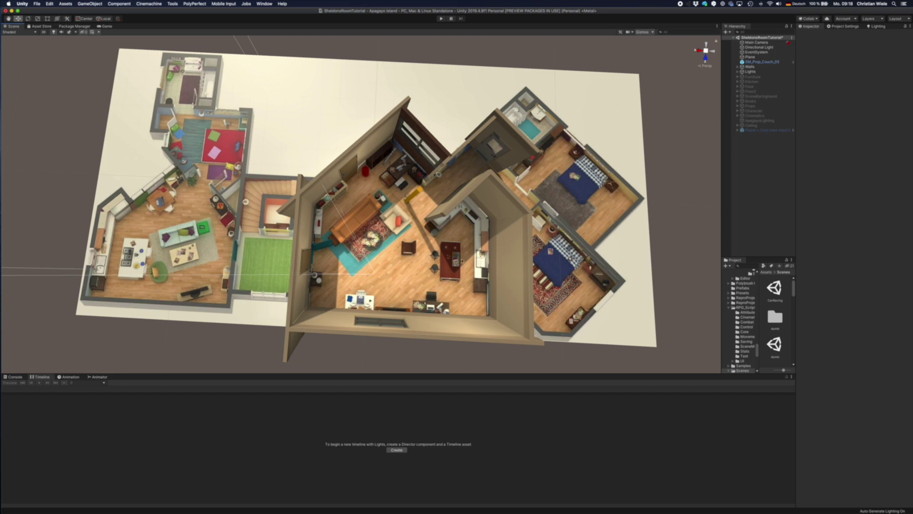
{"action": "left_click_drag", "start_coordinate": [417, 267], "coordinate": [464, 264], "text": "alt"}
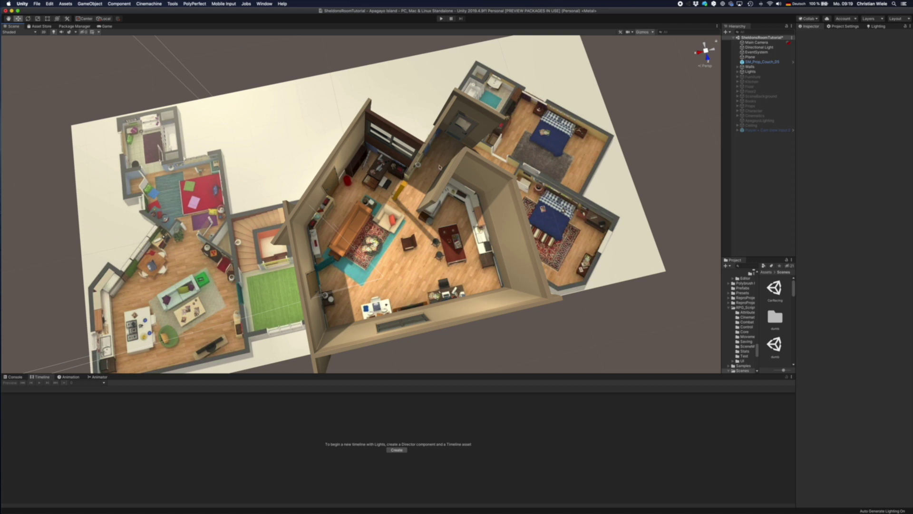
{"action": "left_click_drag", "start_coordinate": [540, 193], "coordinate": [517, 185], "text": "alt"}
{"action": "left_click_drag", "start_coordinate": [439, 255], "coordinate": [441, 237], "text": "alt"}
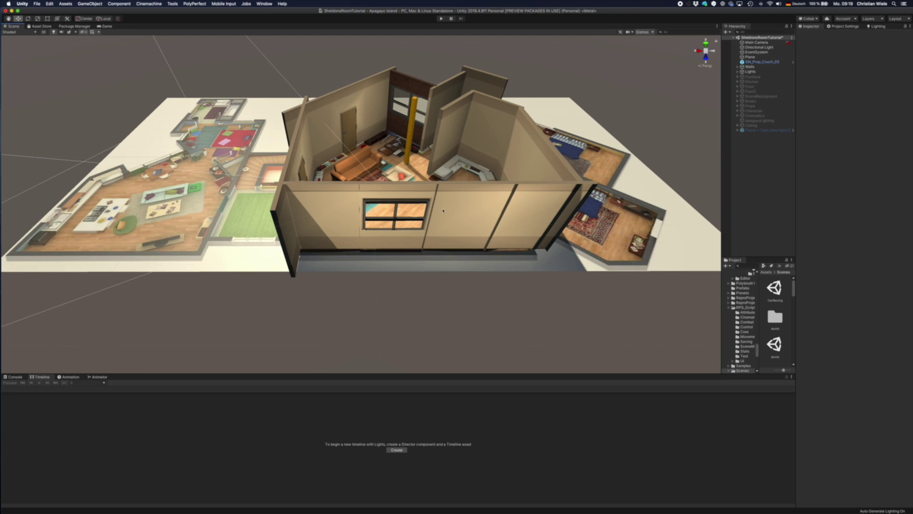
{"action": "left_click_drag", "start_coordinate": [442, 211], "coordinate": [406, 255], "text": "alt"}
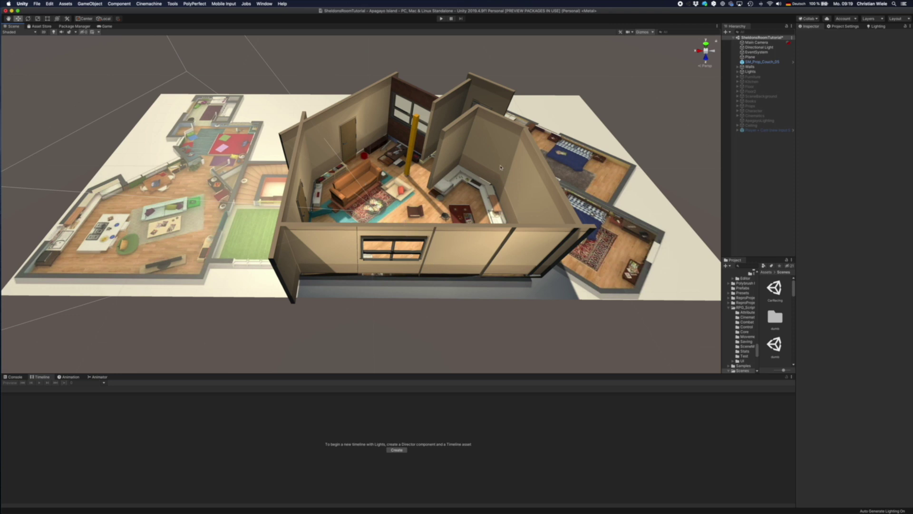
Step: Activate the Furniture object to furnish the apartment's living area
{"action": "left_click", "coordinate": [752, 76]}
{"action": "left_click", "coordinate": [813, 35]}
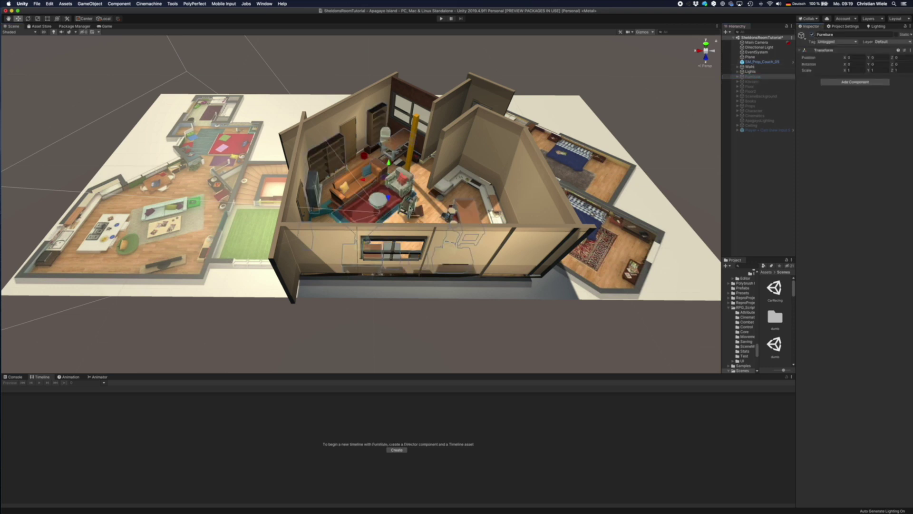
{"action": "left_click", "coordinate": [429, 201]}
{"action": "key", "text": "f"}
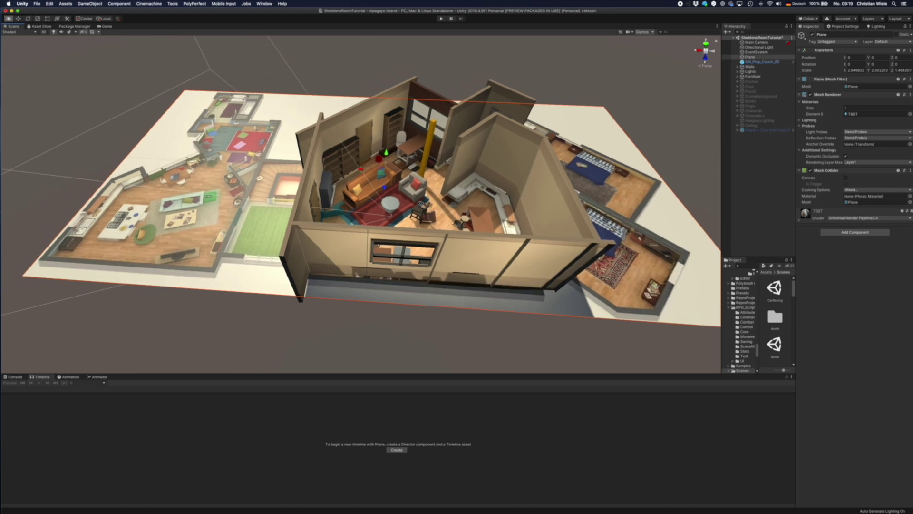
Step: Examine the furniture arrangement around the room, including the couch area, the desks under the window and the dining counter
{"action": "key", "text": "w"}
{"action": "right_click_drag", "start_coordinate": [419, 202], "coordinate": [468, 193]}
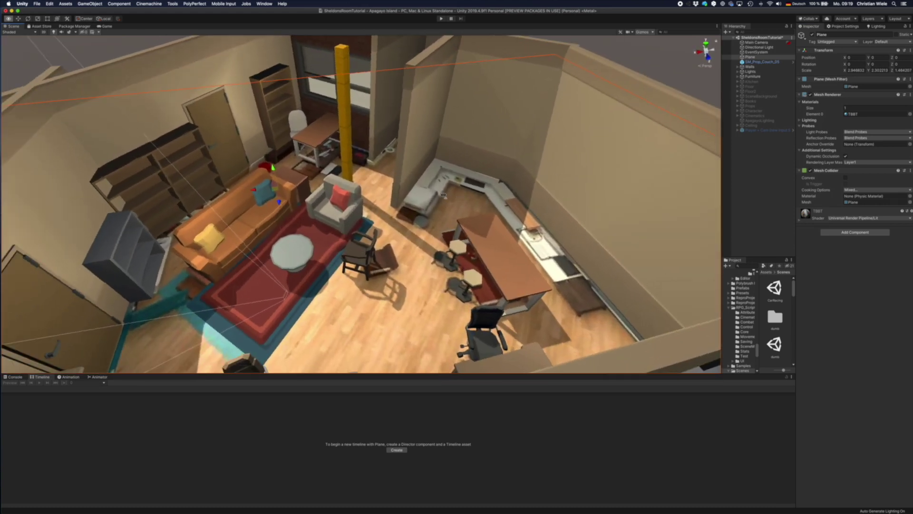
{"action": "right_click_drag", "start_coordinate": [443, 195], "coordinate": [404, 198]}
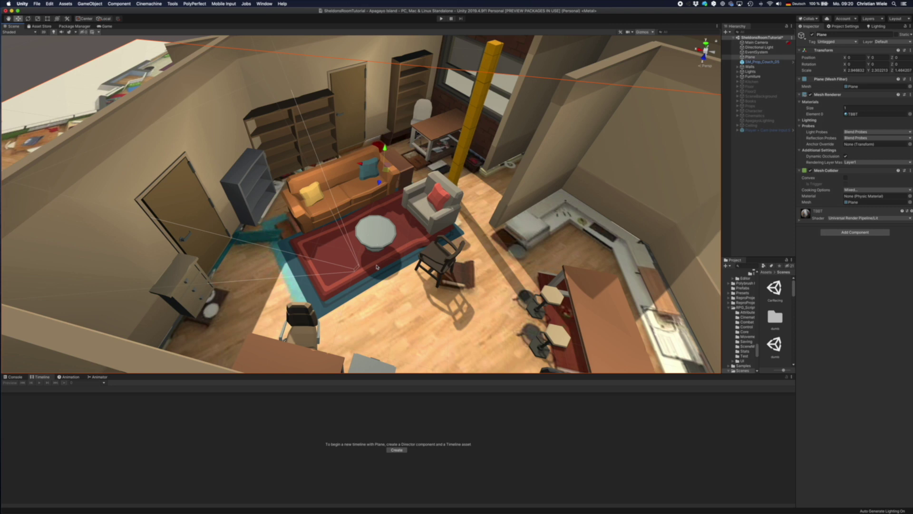
{"action": "right_click_drag", "start_coordinate": [379, 295], "coordinate": [438, 310]}
{"action": "key", "text": "w"}
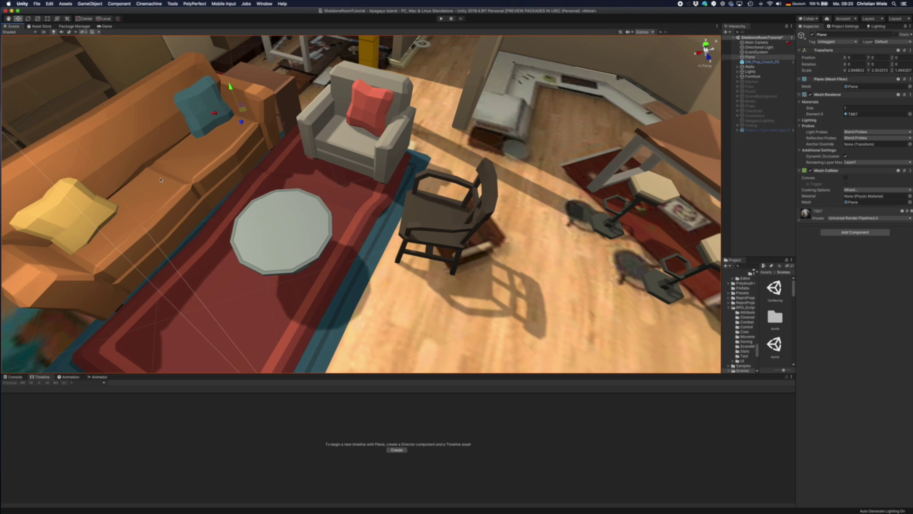
{"action": "right_click_drag", "start_coordinate": [582, 219], "coordinate": [651, 197]}
{"action": "right_click_drag", "start_coordinate": [490, 170], "coordinate": [621, 240]}
{"action": "scroll", "coordinate": [516, 249], "scroll_direction": "down", "scroll_amount": 5}
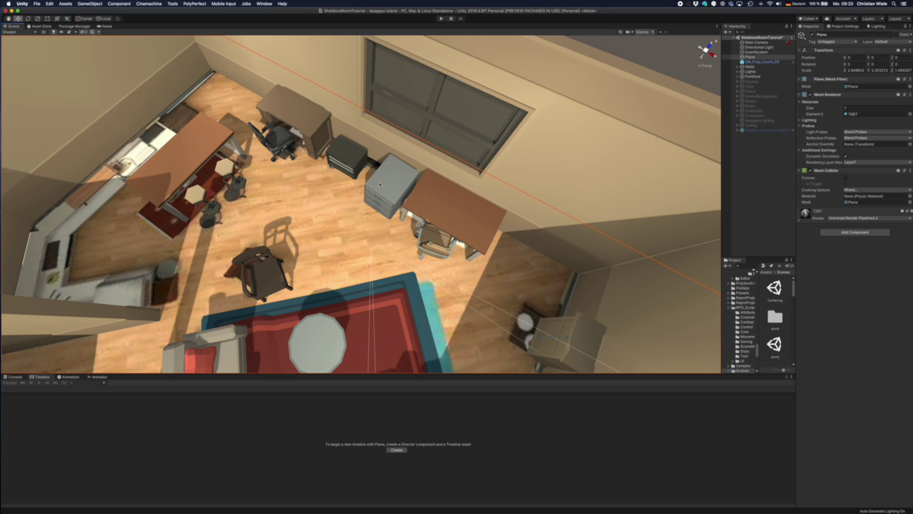
{"action": "left_click_drag", "start_coordinate": [380, 184], "coordinate": [217, 171], "text": "alt"}
{"action": "scroll", "coordinate": [222, 173], "scroll_direction": "down", "scroll_amount": 3}
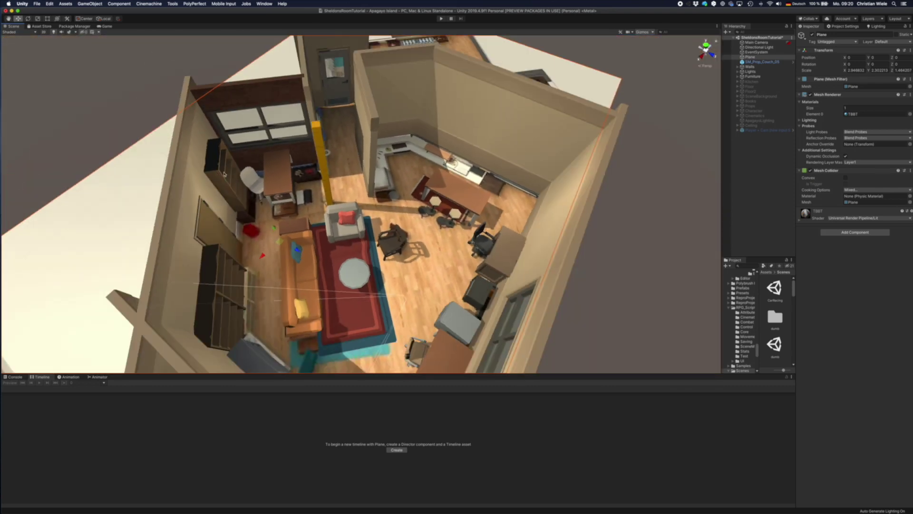
{"action": "right_click_drag", "start_coordinate": [452, 193], "coordinate": [419, 194]}
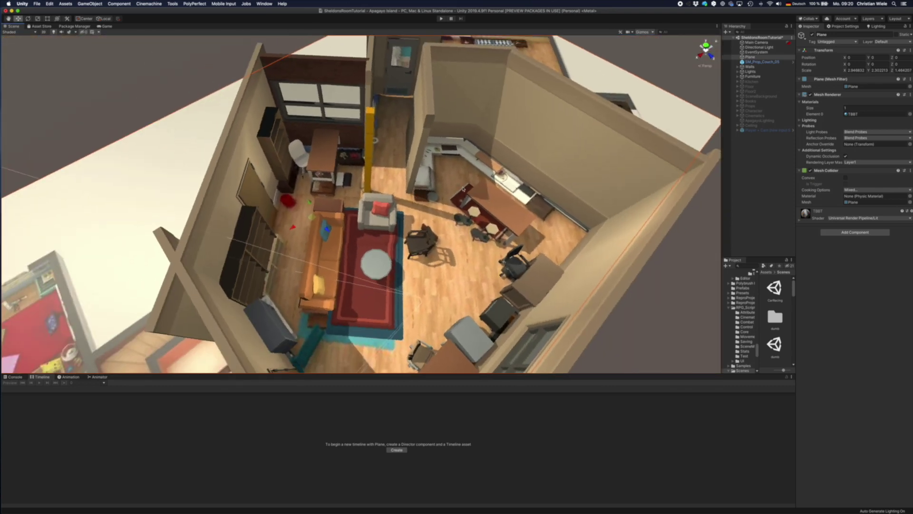
Step: Activate the Kitchen object to show the cabinets, fridge and sink beside the dining counter
{"action": "left_click", "coordinate": [752, 81]}
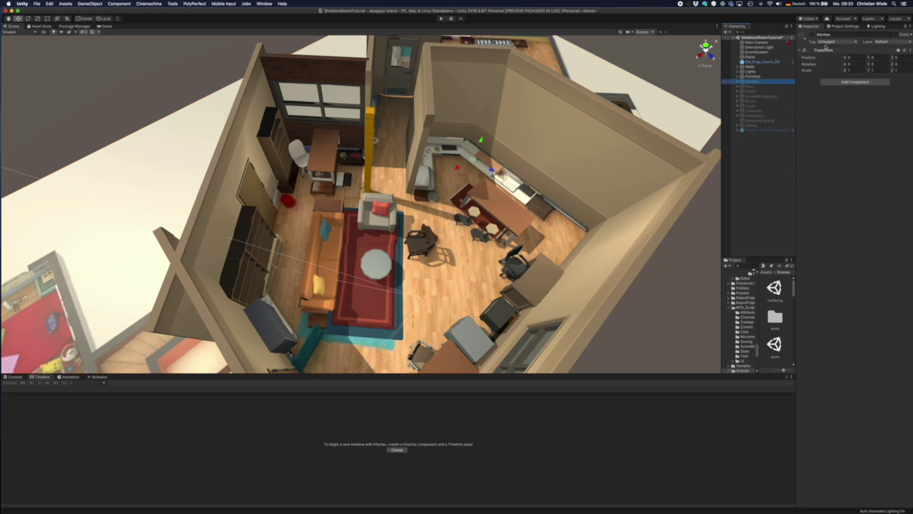
{"action": "left_click", "coordinate": [812, 35]}
{"action": "right_click_drag", "start_coordinate": [426, 217], "coordinate": [475, 202]}
{"action": "key", "text": "w"}
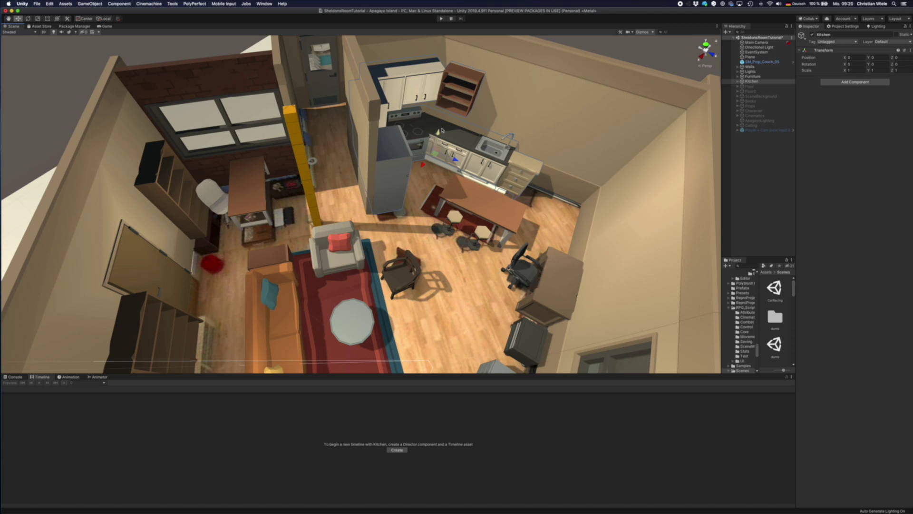
{"action": "right_click_drag", "start_coordinate": [442, 130], "coordinate": [484, 176]}
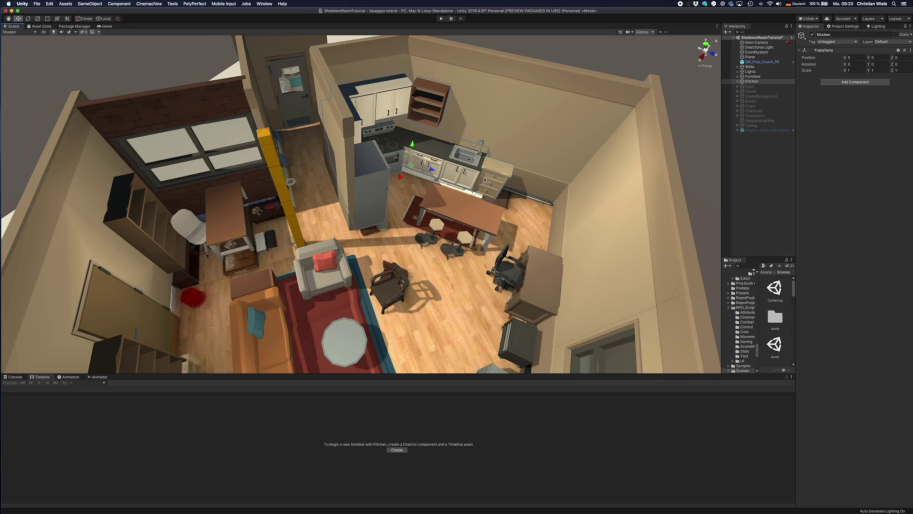
Step: Activate the Floor object so wooden flooring covers the apartment's floor plan image
{"action": "left_click", "coordinate": [756, 86]}
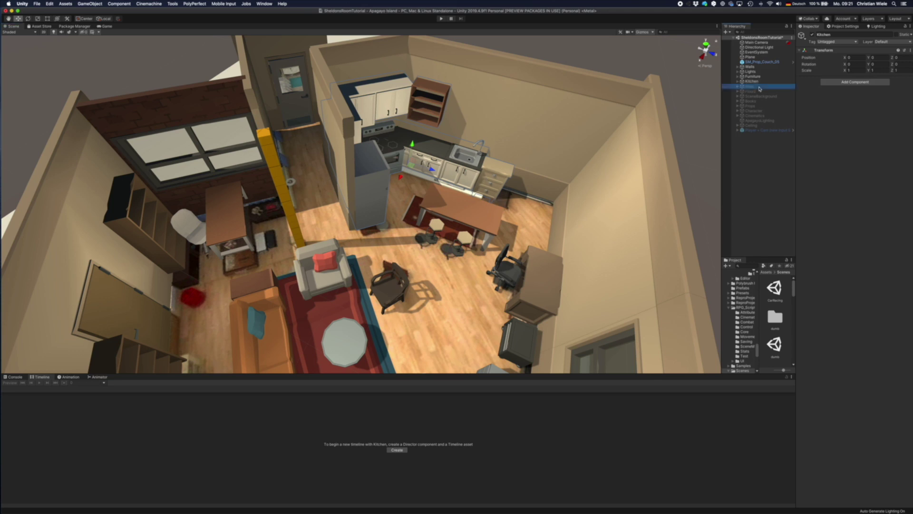
{"action": "left_click", "coordinate": [813, 36]}
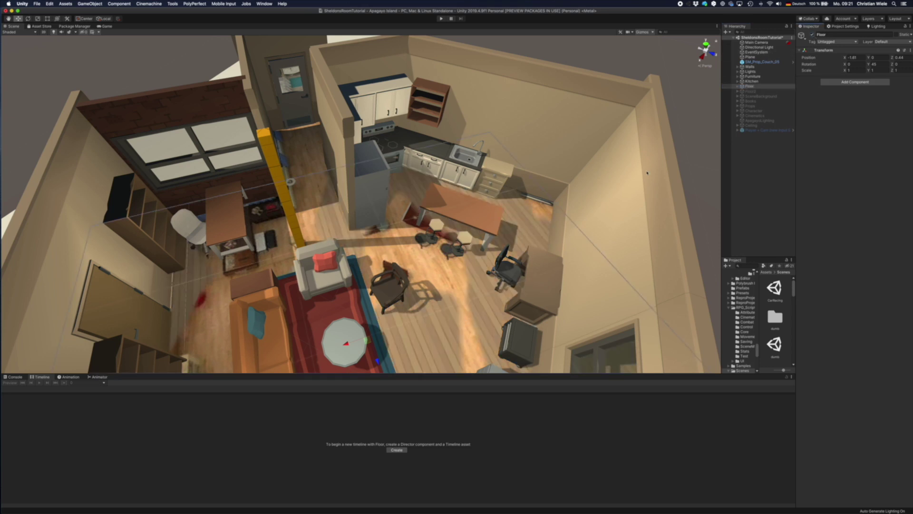
Step: Deactivate the Plane object to hide the floor plan image beneath the apartment
{"action": "right_click_drag", "start_coordinate": [476, 259], "coordinate": [409, 314]}
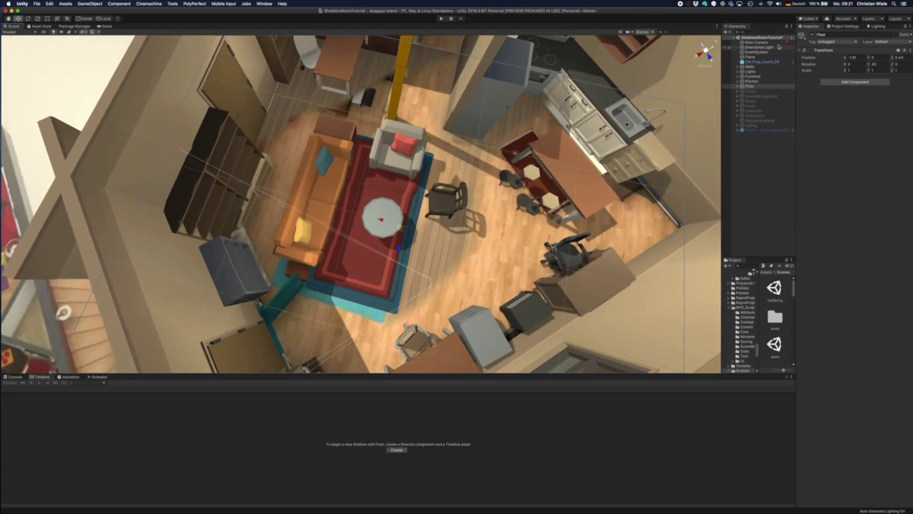
{"action": "left_click", "coordinate": [751, 57]}
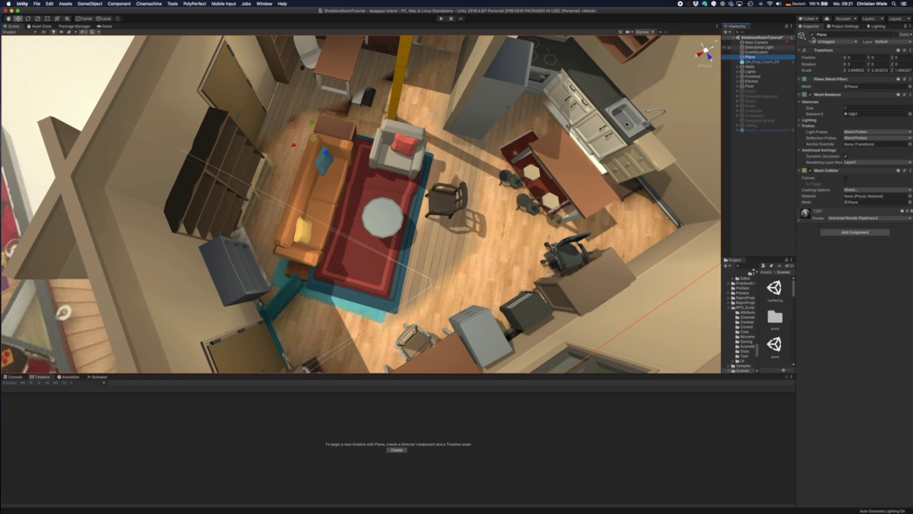
{"action": "left_click", "coordinate": [812, 35]}
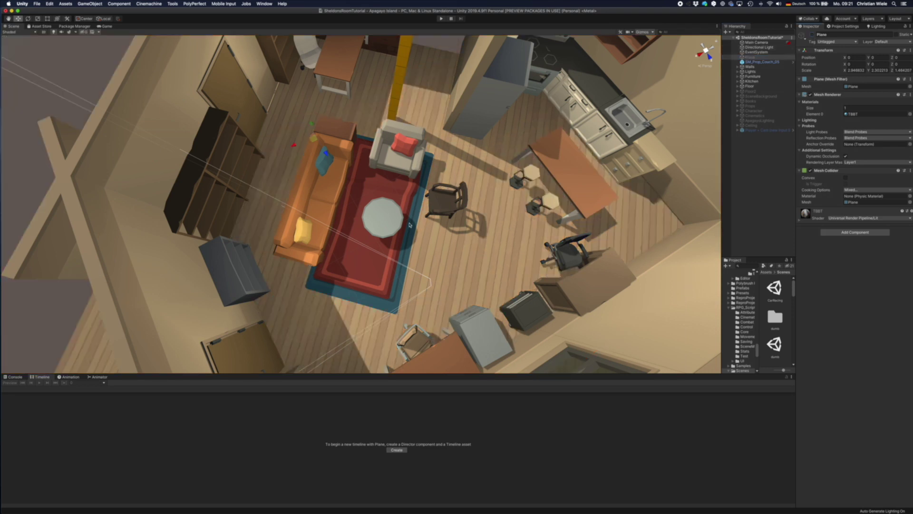
{"action": "right_click_drag", "start_coordinate": [412, 225], "coordinate": [472, 205]}
{"action": "scroll", "coordinate": [474, 249], "scroll_direction": "up", "scroll_amount": 2}
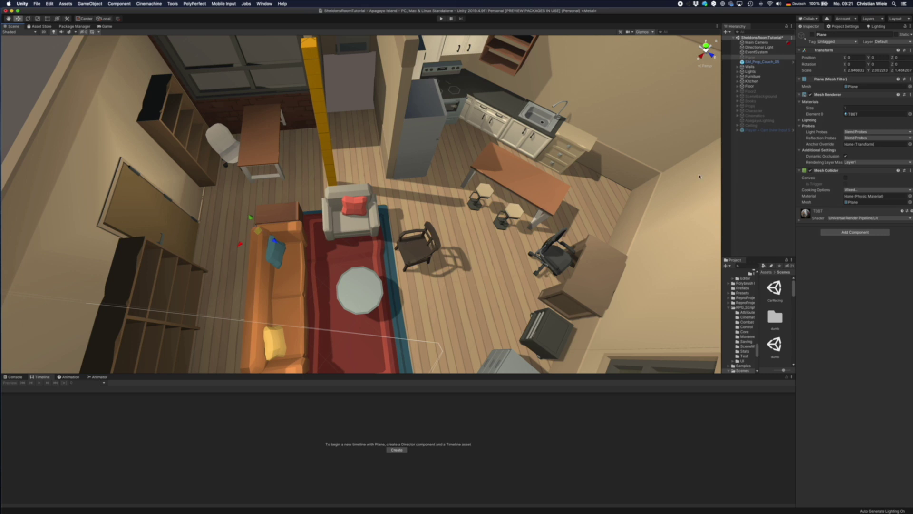
Step: Activate the Floor2 object to show the raised floor section by the brick wall and hallway
{"action": "left_click", "coordinate": [751, 91]}
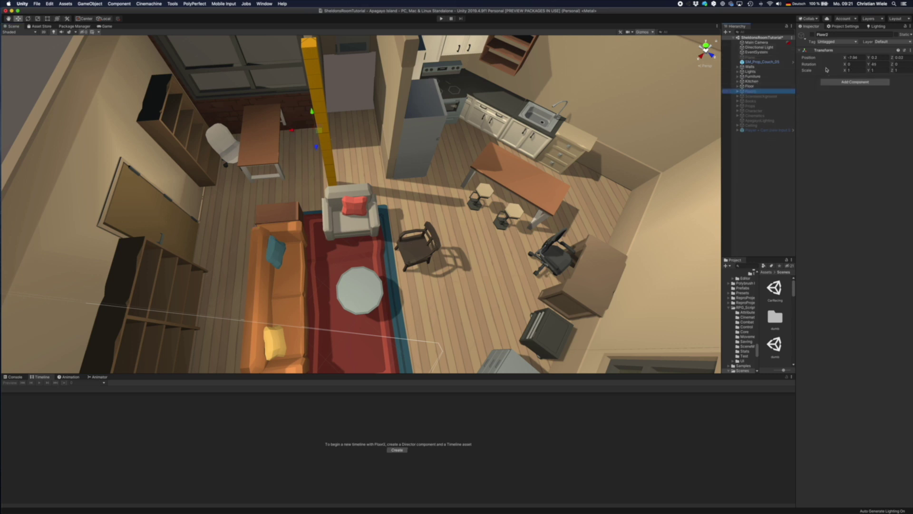
{"action": "left_click", "coordinate": [812, 34]}
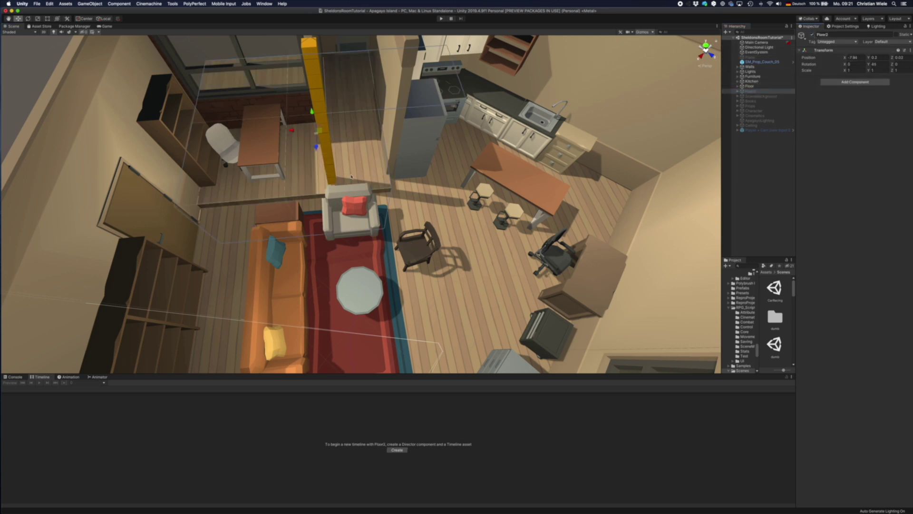
{"action": "right_click_drag", "start_coordinate": [382, 209], "coordinate": [364, 197]}
{"action": "scroll", "coordinate": [364, 197], "scroll_direction": "up", "scroll_amount": 1}
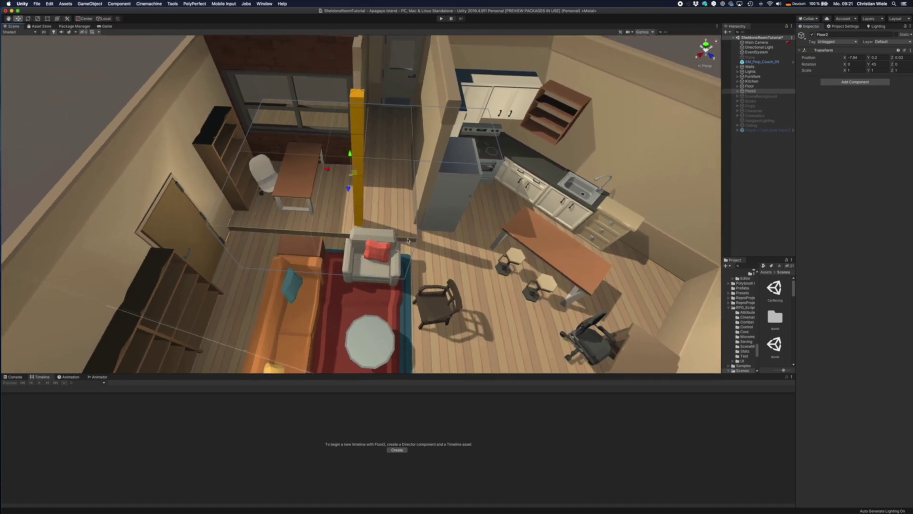
{"action": "scroll", "coordinate": [418, 247], "scroll_direction": "up", "scroll_amount": 4}
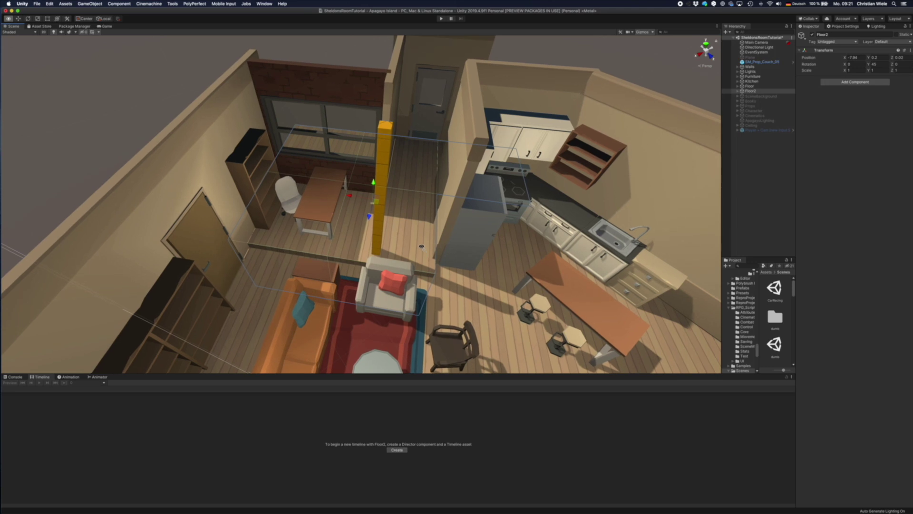
{"action": "scroll", "coordinate": [440, 277], "scroll_direction": "down", "scroll_amount": 3}
{"action": "right_click_drag", "start_coordinate": [440, 276], "coordinate": [434, 230]}
{"action": "scroll", "coordinate": [442, 332], "scroll_direction": "down", "scroll_amount": 5}
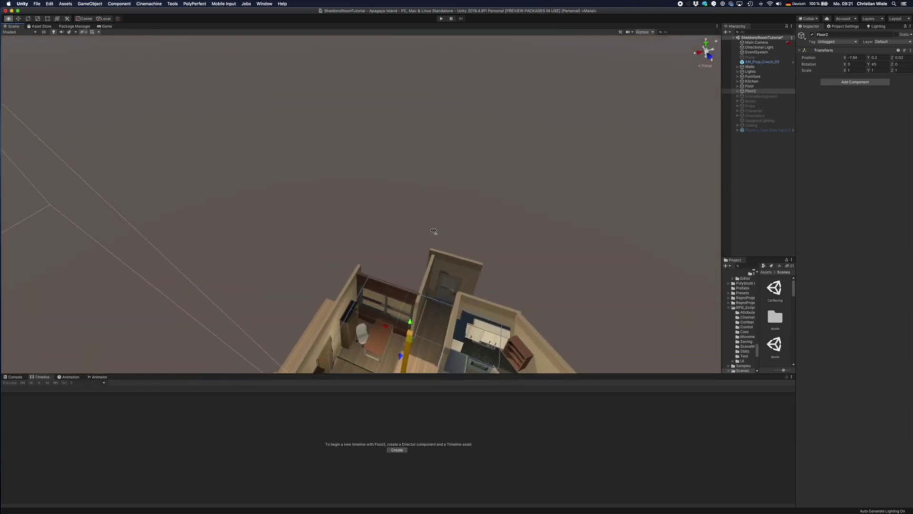
{"action": "left_click_drag", "start_coordinate": [434, 231], "coordinate": [457, 286], "text": "alt"}
{"action": "scroll", "coordinate": [428, 312], "scroll_direction": "up", "scroll_amount": 8}
Step: Activate the SceneBackground object to show the city and water outside the apartment
{"action": "left_click", "coordinate": [761, 96]}
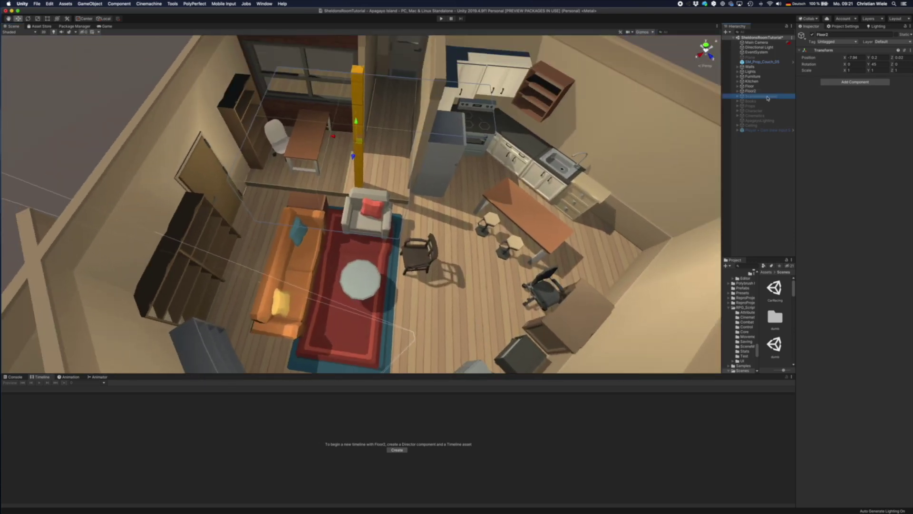
{"action": "left_click", "coordinate": [813, 35]}
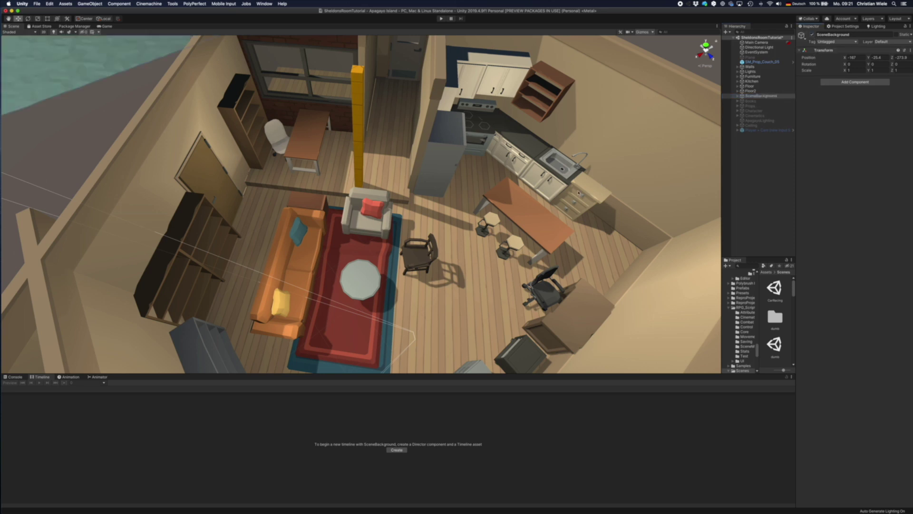
{"action": "key", "text": "f"}
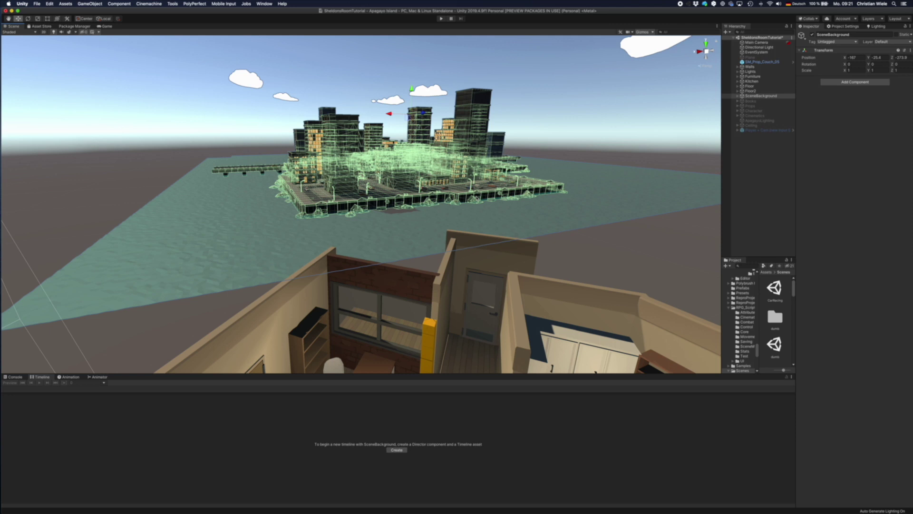
{"action": "right_click_drag", "start_coordinate": [468, 352], "coordinate": [412, 374]}
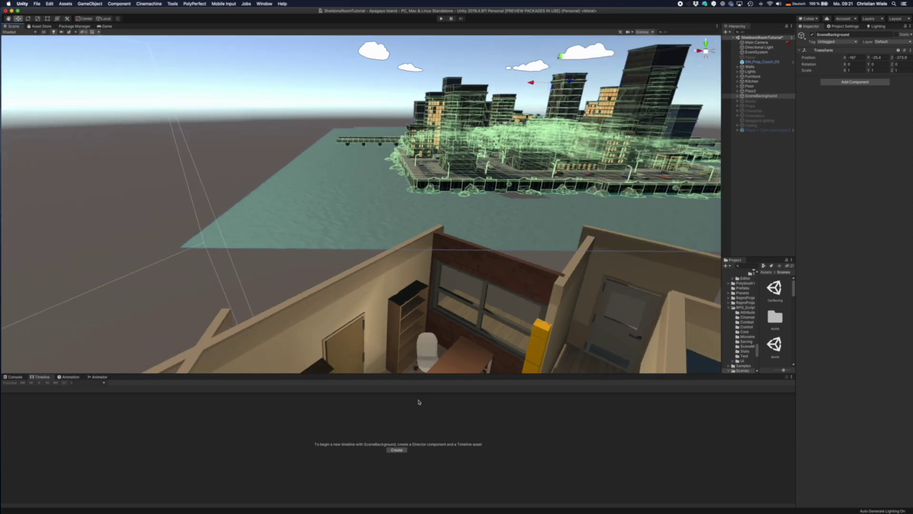
Step: Examine the city background through the windows from inside the apartment
{"action": "scroll", "coordinate": [443, 349], "scroll_direction": "down", "scroll_amount": 3}
{"action": "right_click_drag", "start_coordinate": [428, 363], "coordinate": [479, 312]}
{"action": "key", "text": "w"}
{"action": "left_click", "coordinate": [454, 369]}
{"action": "key", "text": "w"}
{"action": "scroll", "coordinate": [479, 311], "scroll_direction": "down", "scroll_amount": 3}
{"action": "scroll", "coordinate": [479, 312], "scroll_direction": "down", "scroll_amount": 3}
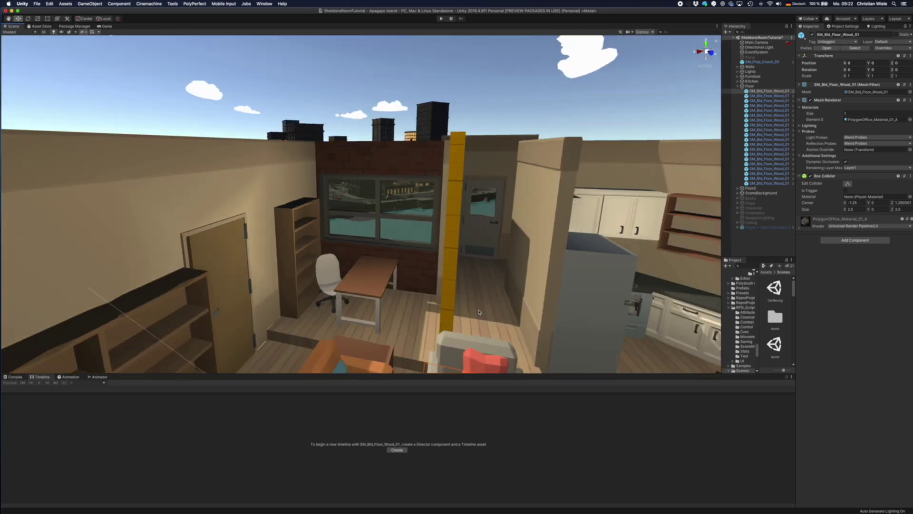
{"action": "mouse_move", "coordinate": [554, 325]}
{"action": "right_mouse_down"}
{"action": "mouse_move", "coordinate": [584, 328]}
{"action": "mouse_move", "coordinate": [548, 329]}
{"action": "right_mouse_up"}
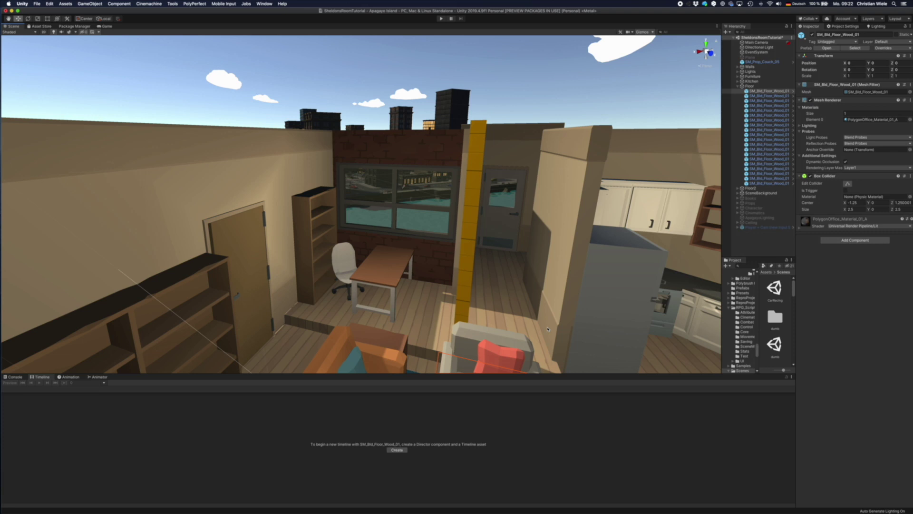
Step: Activate the Books object to fill the apartment's bookshelves
{"action": "left_click", "coordinate": [750, 198]}
{"action": "scroll", "coordinate": [516, 294], "scroll_direction": "down", "scroll_amount": 5}
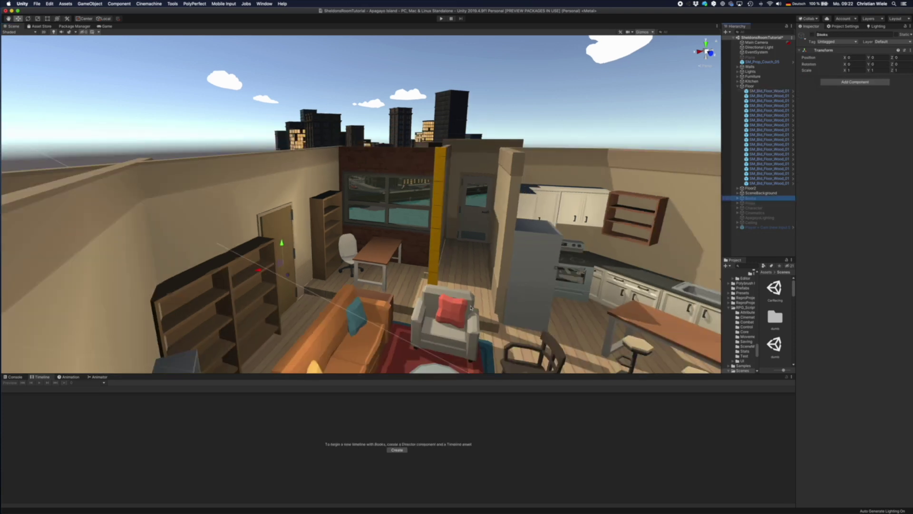
{"action": "right_click_drag", "start_coordinate": [516, 294], "coordinate": [479, 355]}
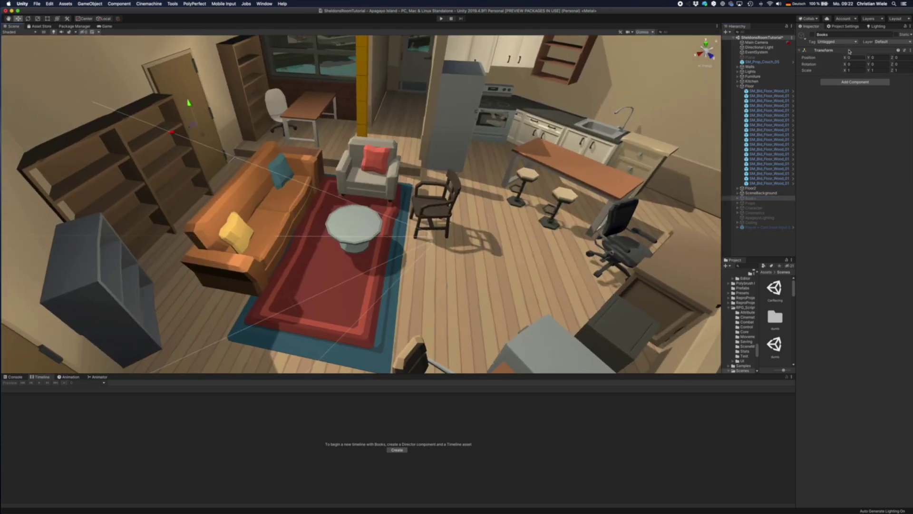
{"action": "left_click", "coordinate": [813, 35]}
{"action": "right_click_drag", "start_coordinate": [455, 161], "coordinate": [434, 161]}
{"action": "left_click", "coordinate": [401, 186]}
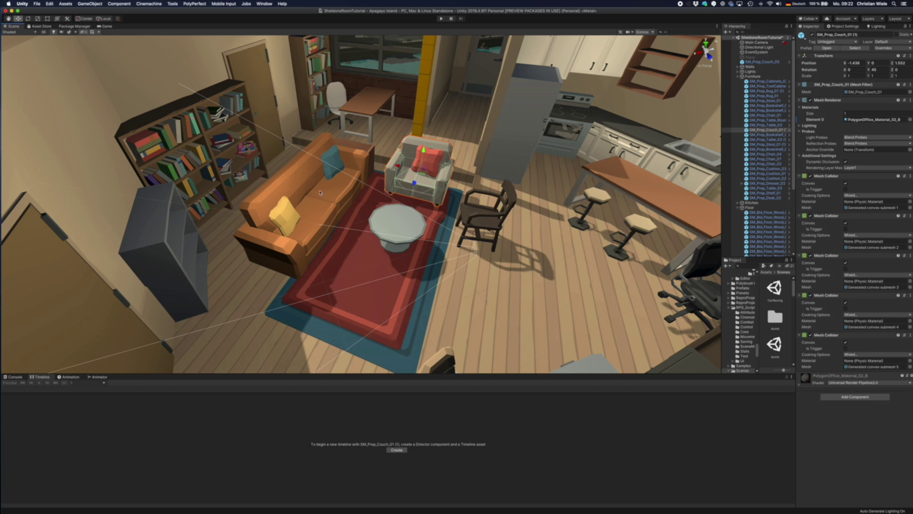
{"action": "left_click_drag", "start_coordinate": [320, 193], "coordinate": [322, 179], "text": "alt"}
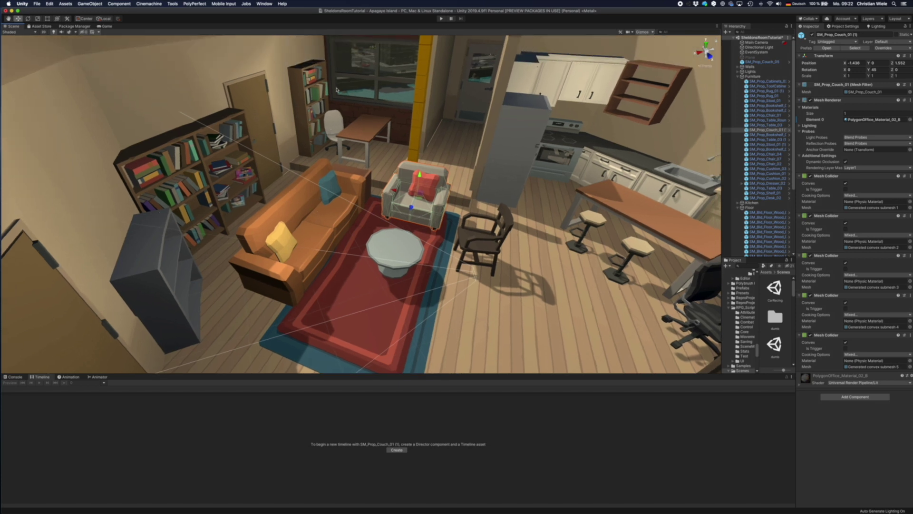
Step: Activate the Props object to decorate the shelves, tables, walls and kitchen
{"action": "left_click", "coordinate": [751, 105]}
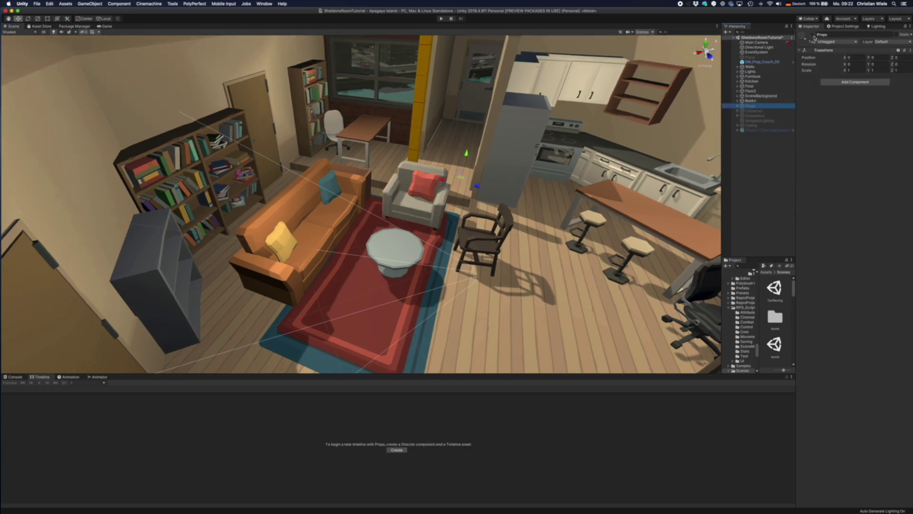
{"action": "left_click", "coordinate": [813, 35]}
{"action": "left_click", "coordinate": [499, 294]}
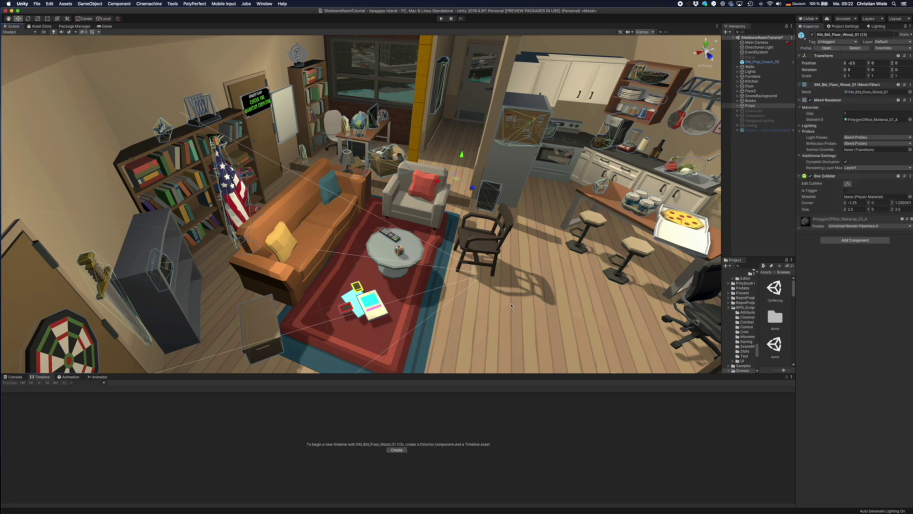
{"action": "left_click_drag", "start_coordinate": [499, 295], "coordinate": [512, 311], "text": "alt"}
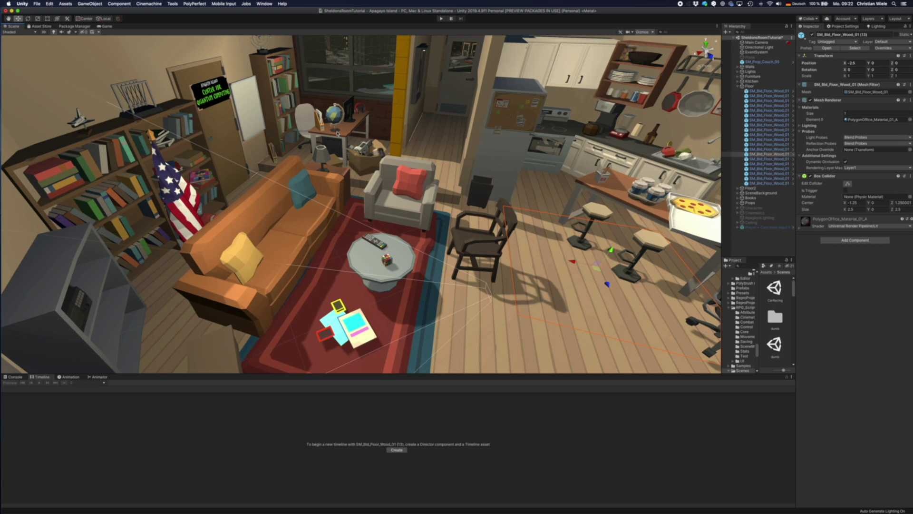
Step: Examine the props around the room, including the coffee table items, kitchen counter, desks, wall pictures and dartboard
{"action": "left_click", "coordinate": [387, 260]}
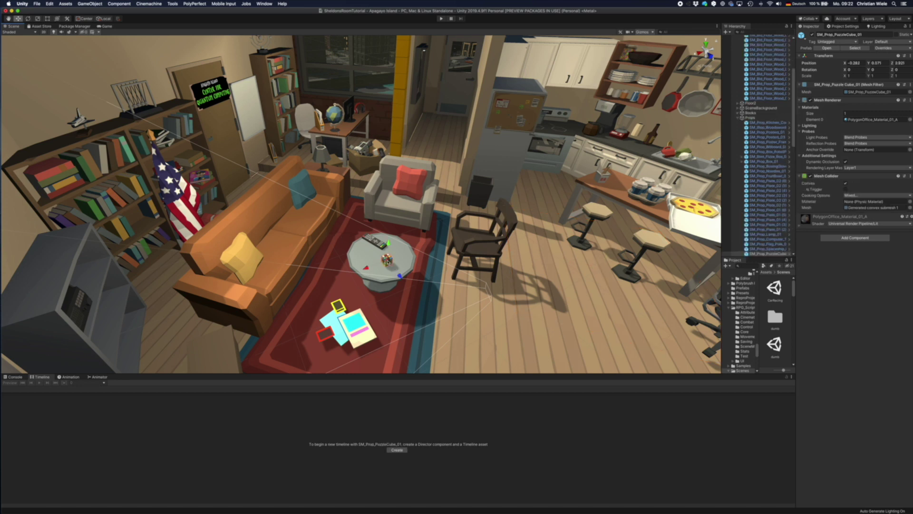
{"action": "left_click", "coordinate": [391, 321]}
{"action": "right_click_drag", "start_coordinate": [391, 321], "coordinate": [449, 326]}
{"action": "scroll", "coordinate": [379, 316], "scroll_direction": "down", "scroll_amount": 3}
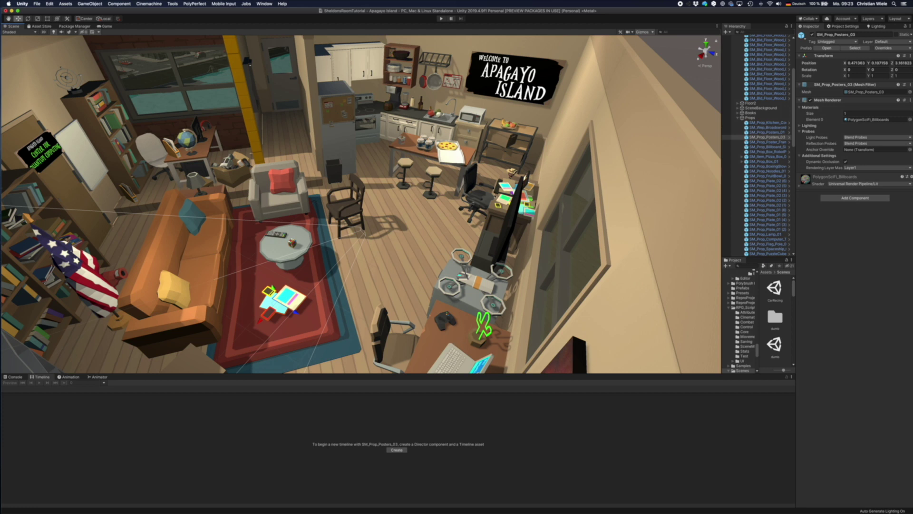
{"action": "right_click_drag", "start_coordinate": [417, 175], "coordinate": [443, 153]}
{"action": "key", "text": "w"}
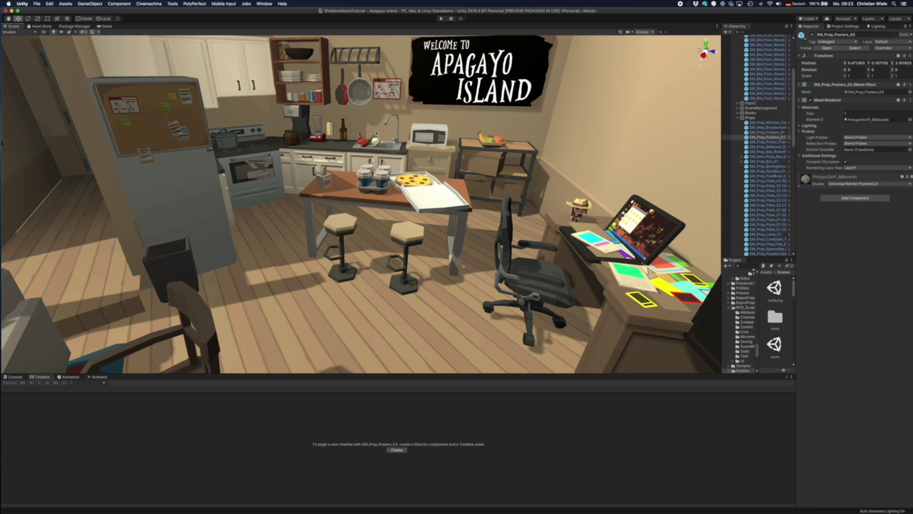
{"action": "right_click_drag", "start_coordinate": [324, 148], "coordinate": [457, 217]}
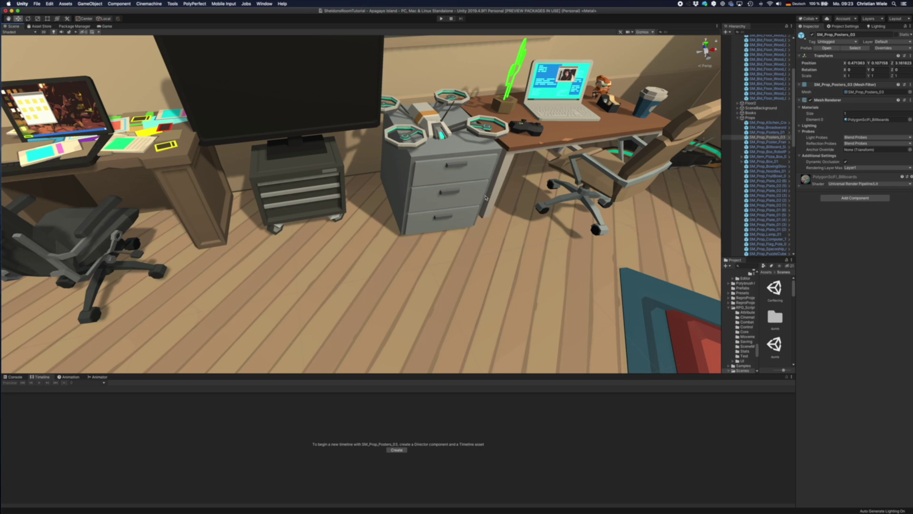
{"action": "right_click_drag", "start_coordinate": [485, 195], "coordinate": [563, 160]}
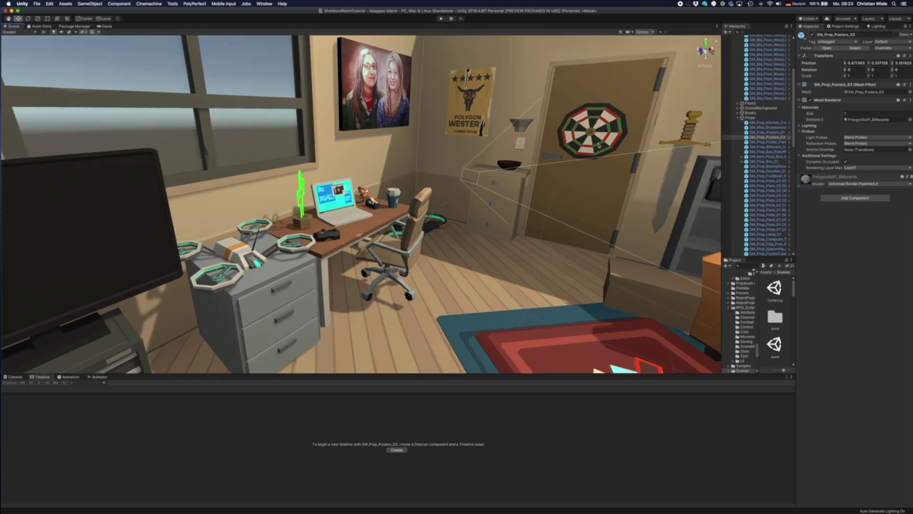
{"action": "right_click_drag", "start_coordinate": [520, 142], "coordinate": [568, 139]}
{"action": "right_click_drag", "start_coordinate": [447, 140], "coordinate": [314, 163]}
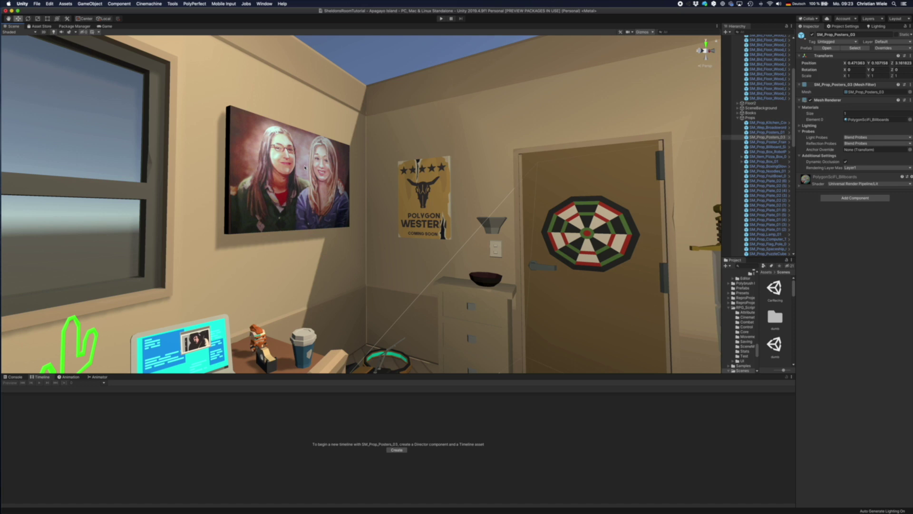
{"action": "right_click_drag", "start_coordinate": [244, 290], "coordinate": [282, 315]}
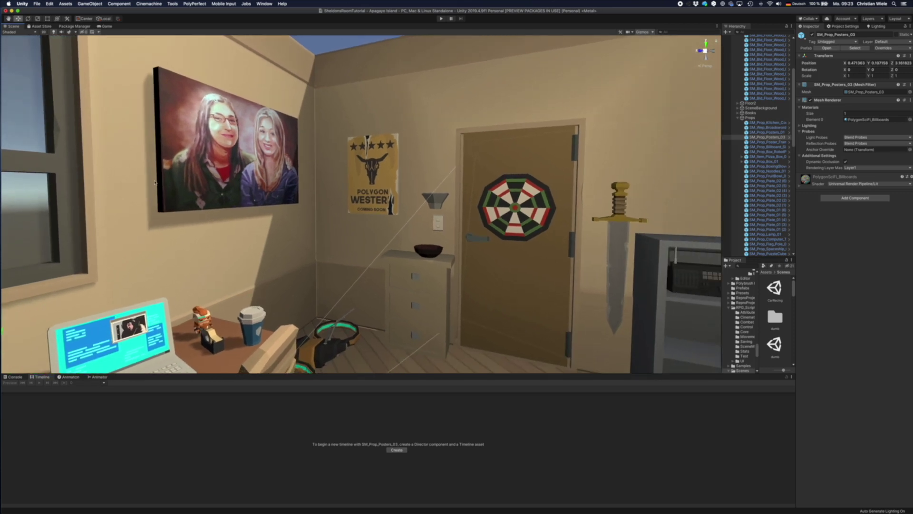
{"action": "right_click_drag", "start_coordinate": [248, 255], "coordinate": [471, 294]}
{"action": "scroll", "coordinate": [458, 281], "scroll_direction": "down", "scroll_amount": 5}
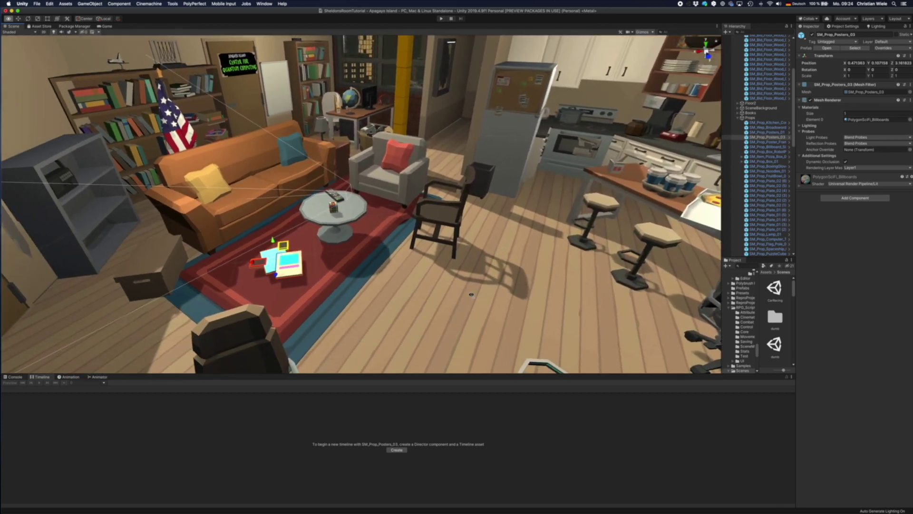
Step: Collapse the Floor group and activate the Character object to place the characters in the apartment
{"action": "scroll", "coordinate": [734, 133], "scroll_direction": "up", "scroll_amount": 5}
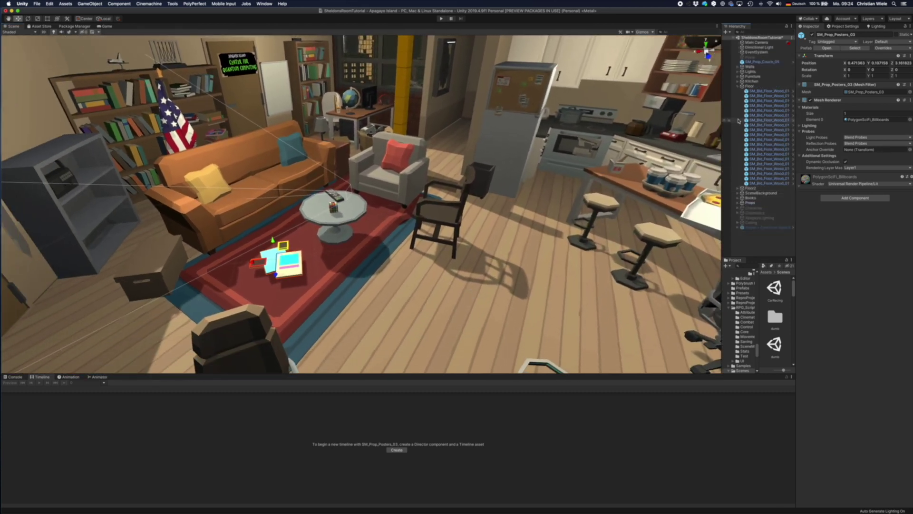
{"action": "left_click", "coordinate": [738, 86]}
{"action": "left_click", "coordinate": [754, 110]}
{"action": "key", "text": "alt+shift+a"}
{"action": "right_click_drag", "start_coordinate": [485, 257], "coordinate": [436, 239]}
{"action": "key", "text": "w"}
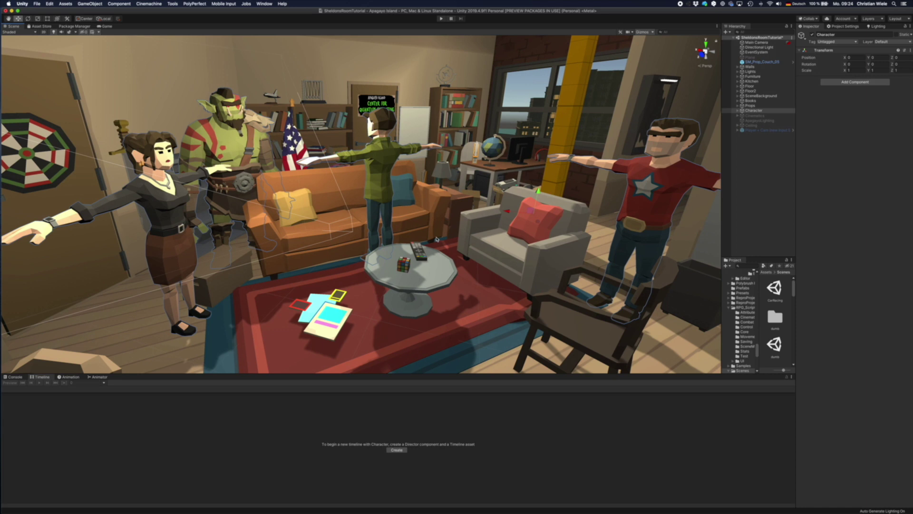
Step: Select the red-shirted character beside the armchair and view the characters around the living area and kitchen
{"action": "scroll", "coordinate": [527, 305], "scroll_direction": "down", "scroll_amount": 5}
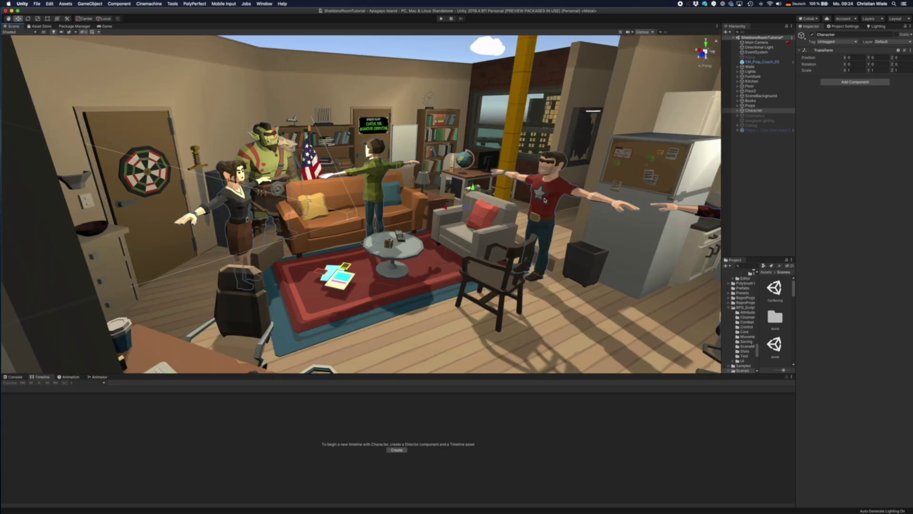
{"action": "left_click", "coordinate": [545, 201]}
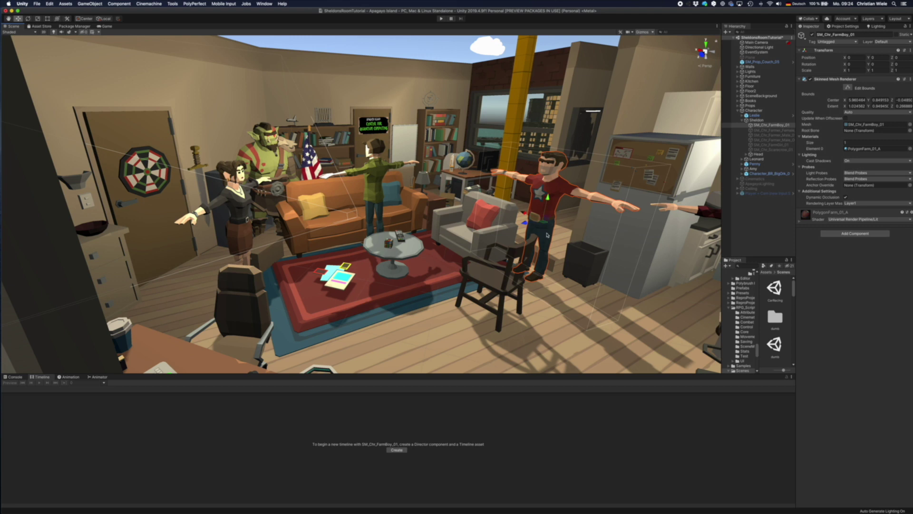
{"action": "key", "text": "f"}
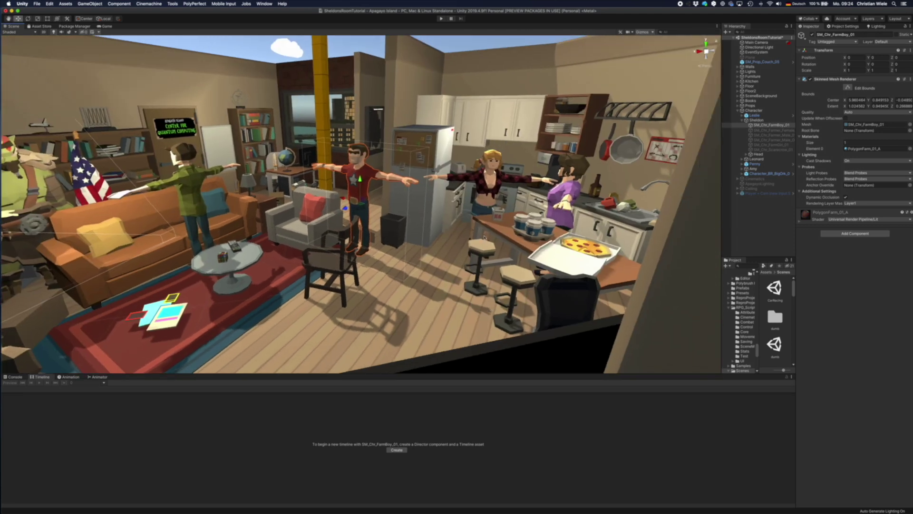
Step: Select the blonde character and the purple-jacketed character in the kitchen, viewing them up close
{"action": "left_click", "coordinate": [488, 183]}
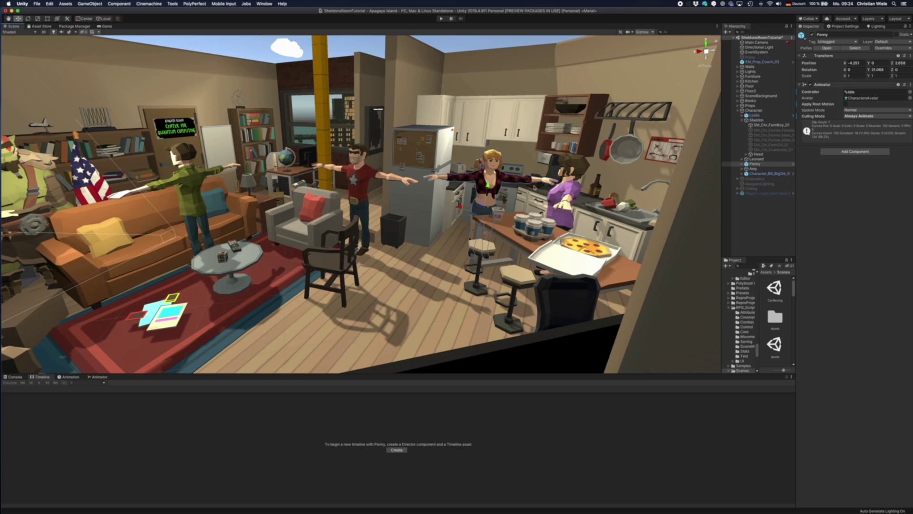
{"action": "left_click", "coordinate": [561, 204]}
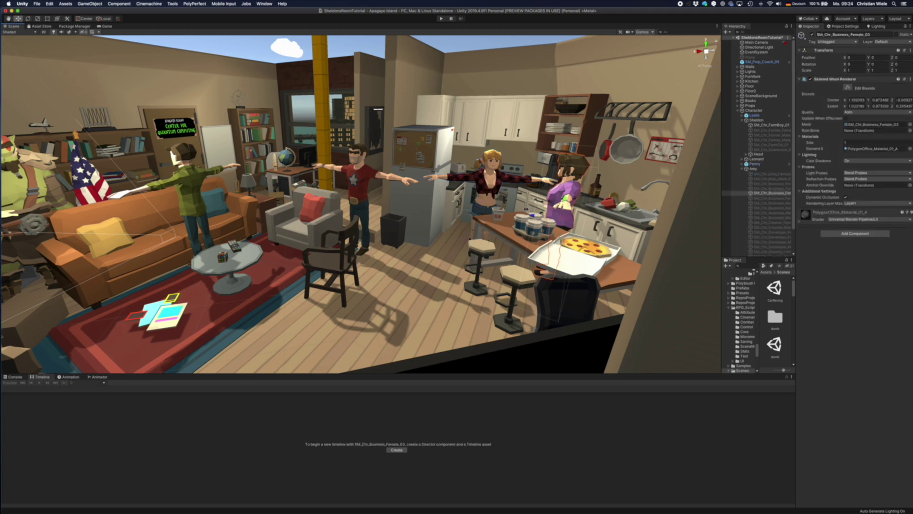
{"action": "key", "text": "f"}
{"action": "right_click_drag", "start_coordinate": [599, 205], "coordinate": [561, 202]}
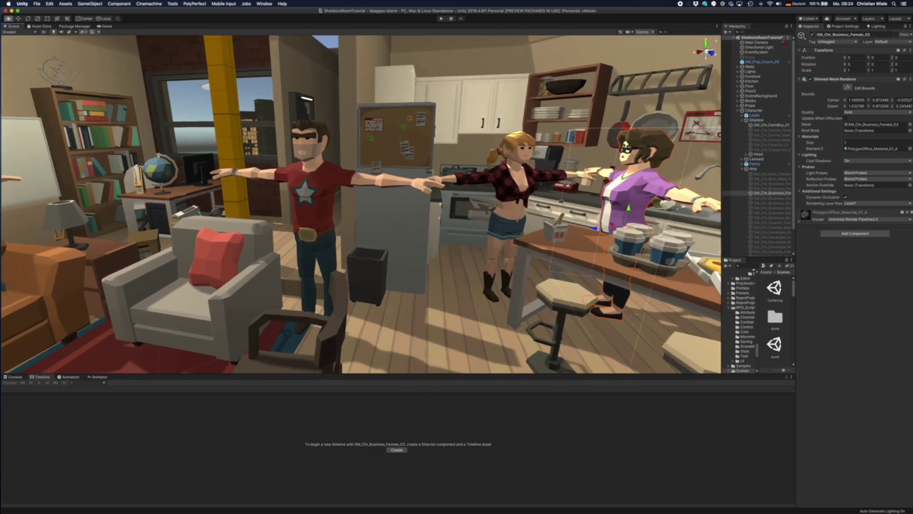
{"action": "left_click_drag", "start_coordinate": [561, 201], "coordinate": [376, 210], "text": "alt"}
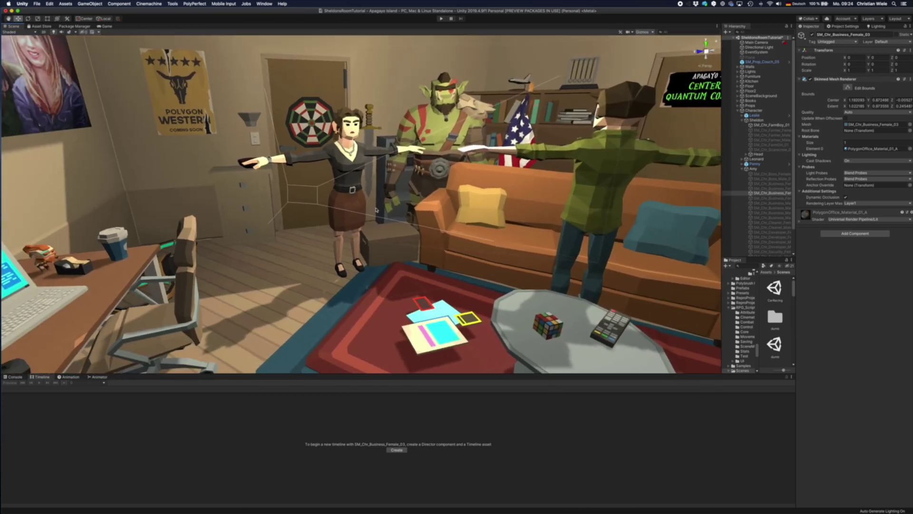
Step: Select the black-topped character beside the dartboard door and view the characters around the sofa and kitchen
{"action": "left_click", "coordinate": [357, 208]}
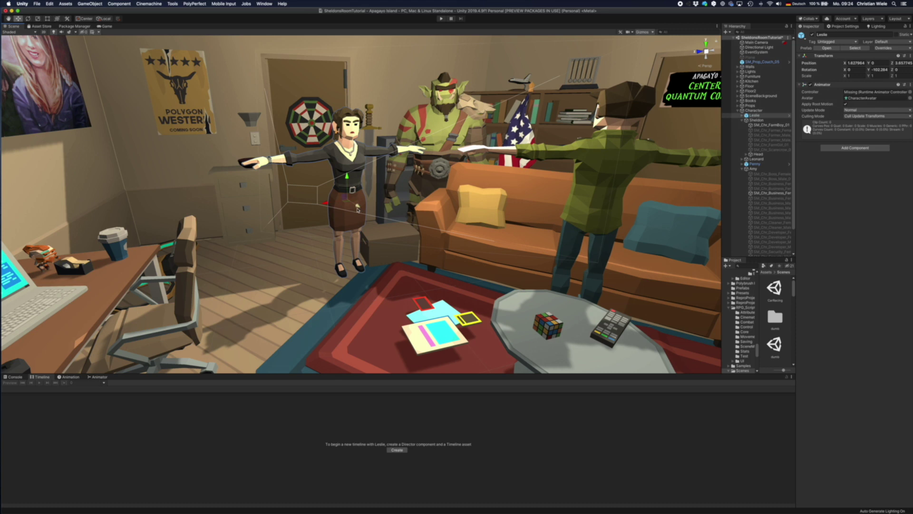
{"action": "right_click_drag", "start_coordinate": [392, 198], "coordinate": [469, 249]}
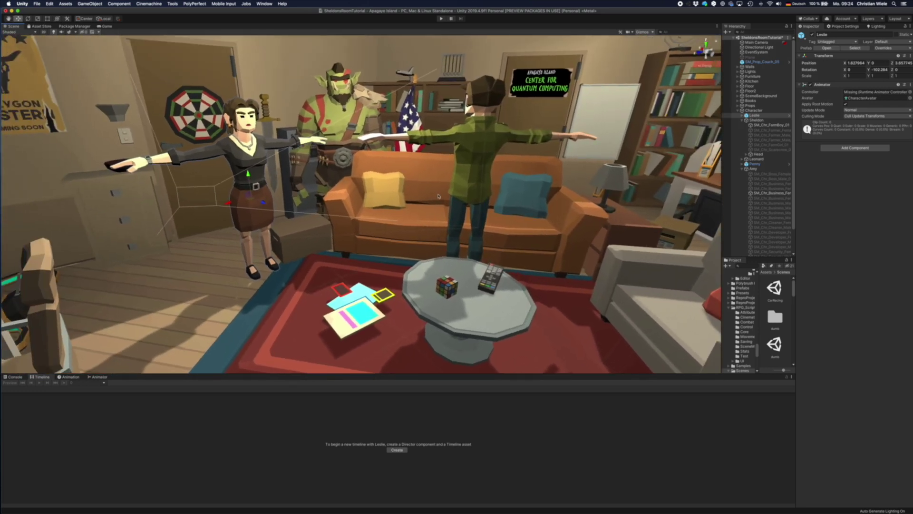
{"action": "right_click_drag", "start_coordinate": [415, 189], "coordinate": [425, 168]}
{"action": "key", "text": "w"}
{"action": "left_click_drag", "start_coordinate": [425, 168], "coordinate": [677, 173], "text": "alt"}
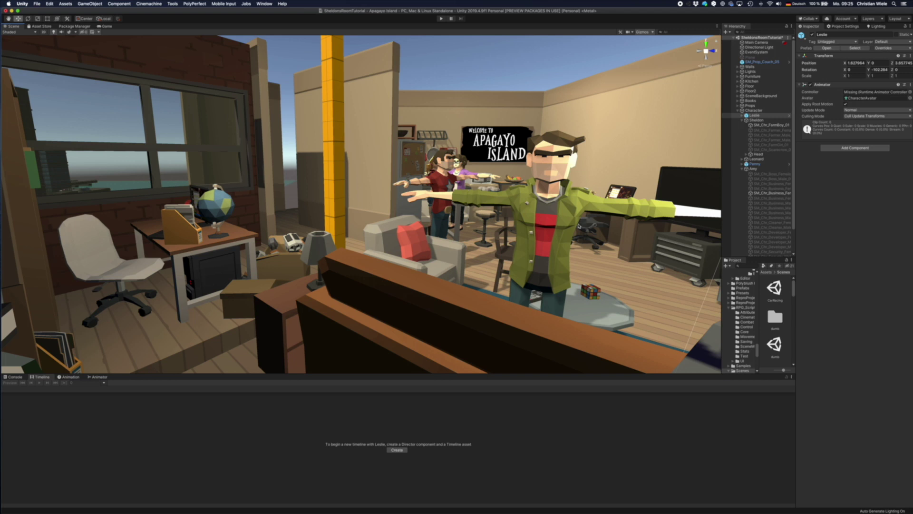
{"action": "right_click_drag", "start_coordinate": [587, 240], "coordinate": [279, 276]}
{"action": "key", "text": "w"}
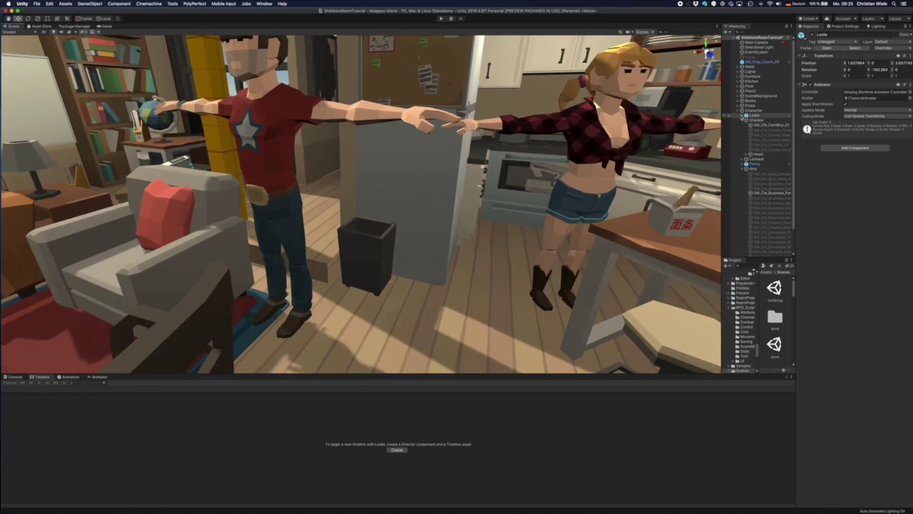
Step: Collapse the Sheldon group and activate the Cinematics object to enable its virtual cameras and director
{"action": "left_click", "coordinate": [742, 121]}
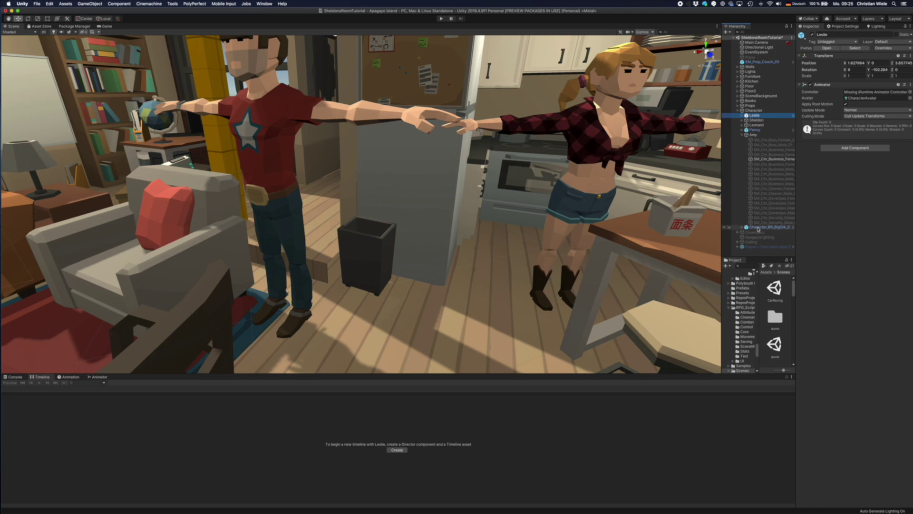
{"action": "left_click", "coordinate": [737, 232]}
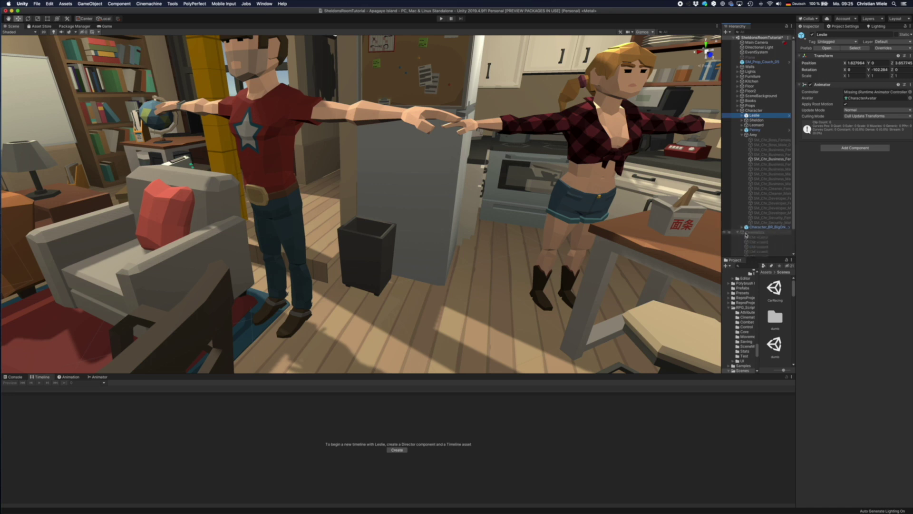
{"action": "left_click", "coordinate": [754, 235]}
{"action": "left_click", "coordinate": [812, 34]}
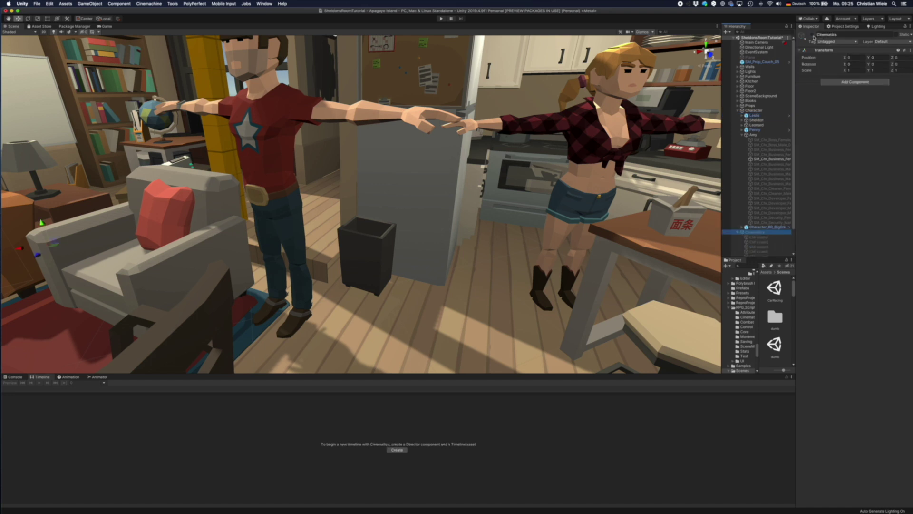
Step: Select the Director object under Cinematics and examine its timeline tracks and the posed characters in the living area
{"action": "scroll", "coordinate": [761, 126], "scroll_direction": "down", "scroll_amount": 3}
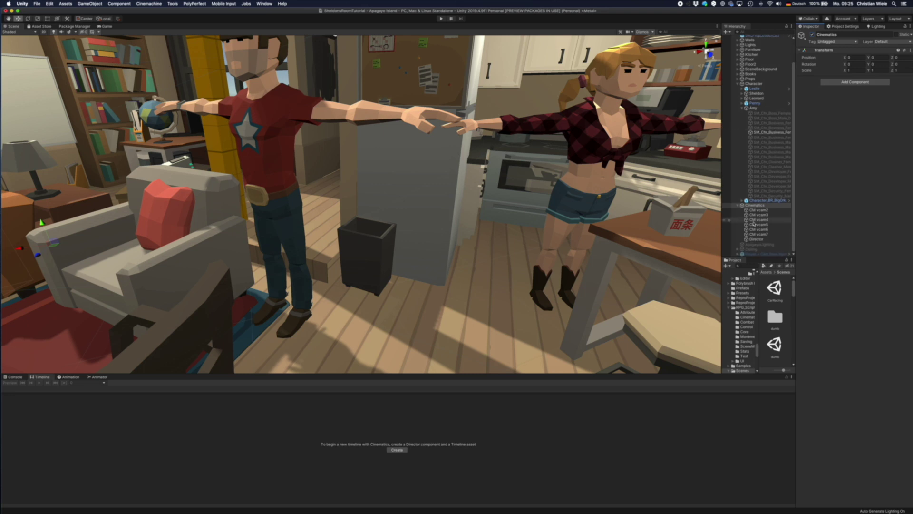
{"action": "left_click", "coordinate": [756, 239]}
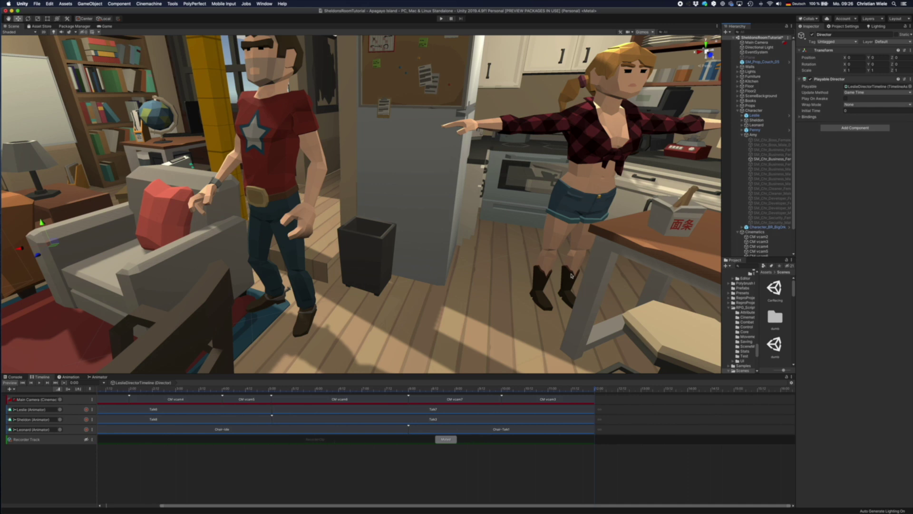
{"action": "scroll", "coordinate": [486, 302], "scroll_direction": "down", "scroll_amount": 3}
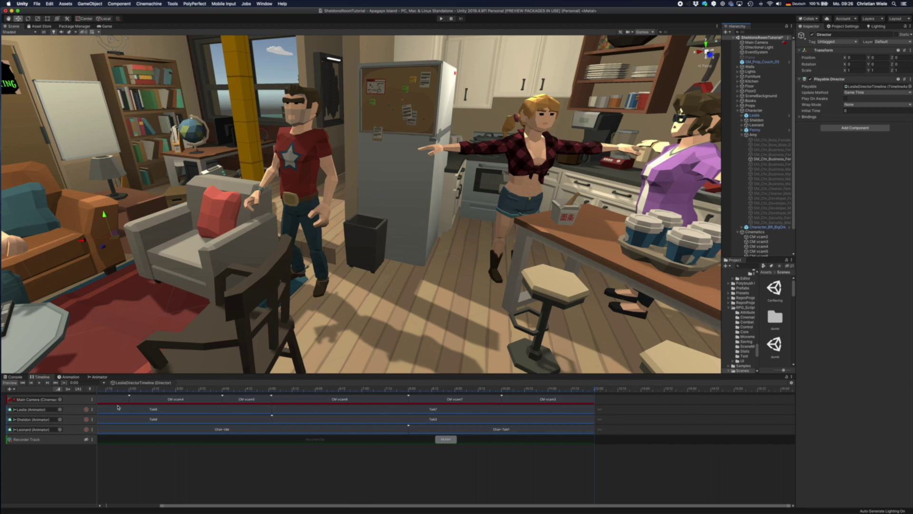
{"action": "right_click_drag", "start_coordinate": [498, 284], "coordinate": [413, 270]}
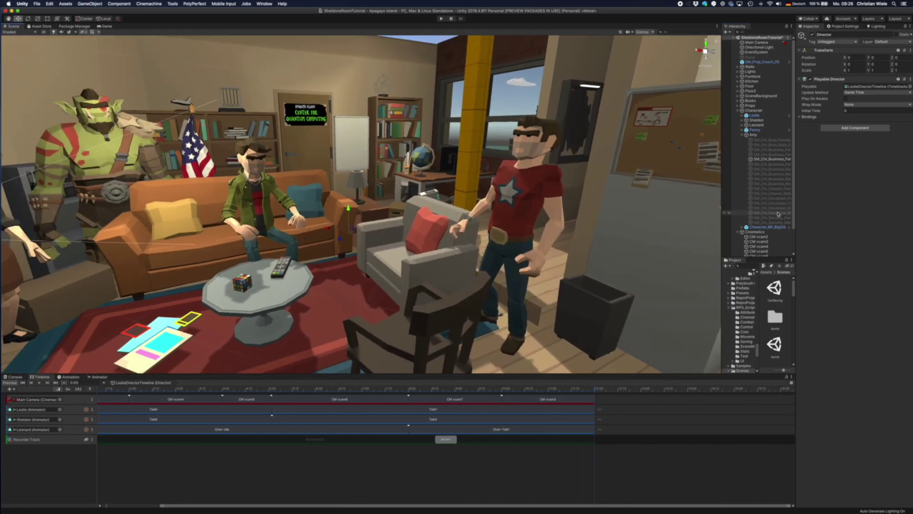
Step: Collapse the Amy group and activate the ApagayoLighting object to apply its post-processing volume to the room
{"action": "left_click", "coordinate": [742, 135]}
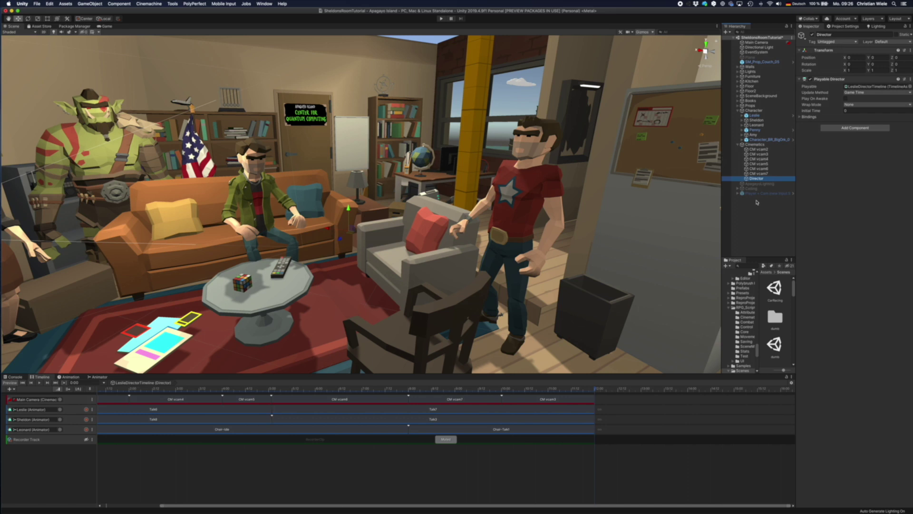
{"action": "left_click", "coordinate": [763, 184]}
{"action": "left_click", "coordinate": [812, 34]}
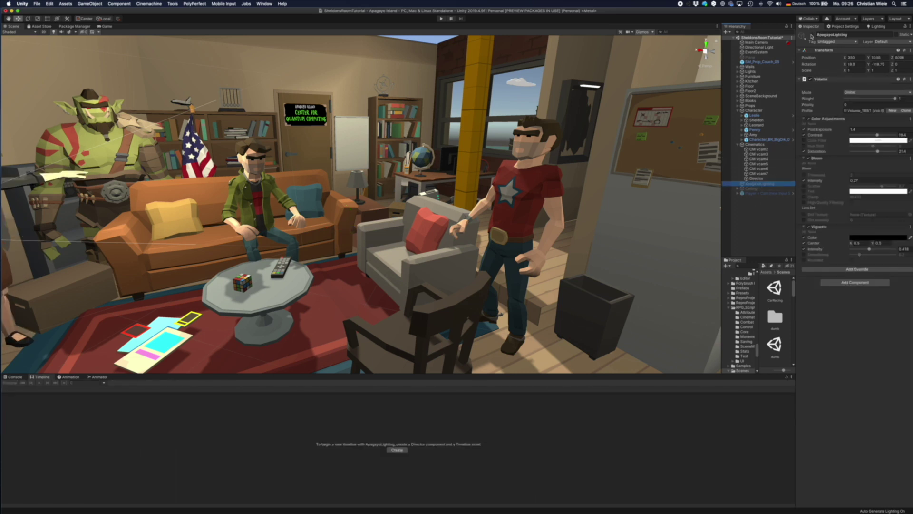
{"action": "right_click_drag", "start_coordinate": [355, 213], "coordinate": [328, 214]}
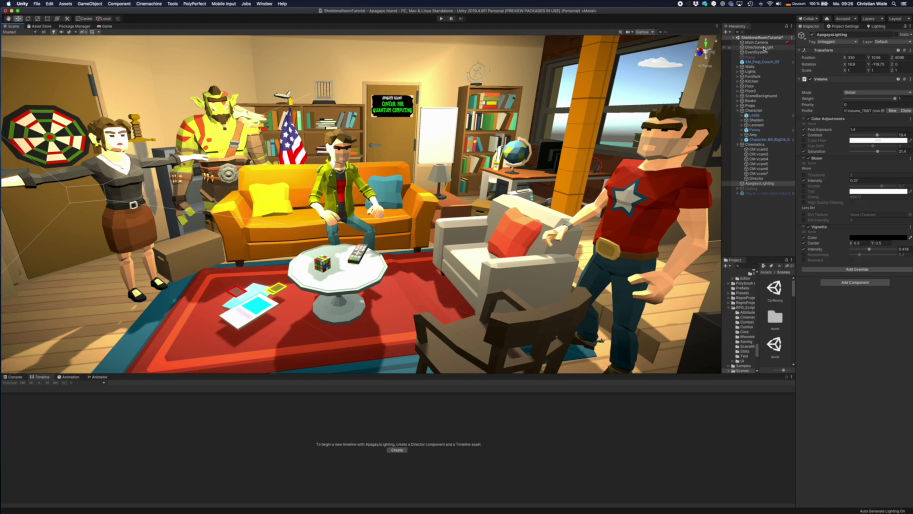
Step: Deactivate the Directional Light and view the apartment's lighting from above
{"action": "left_click", "coordinate": [763, 48]}
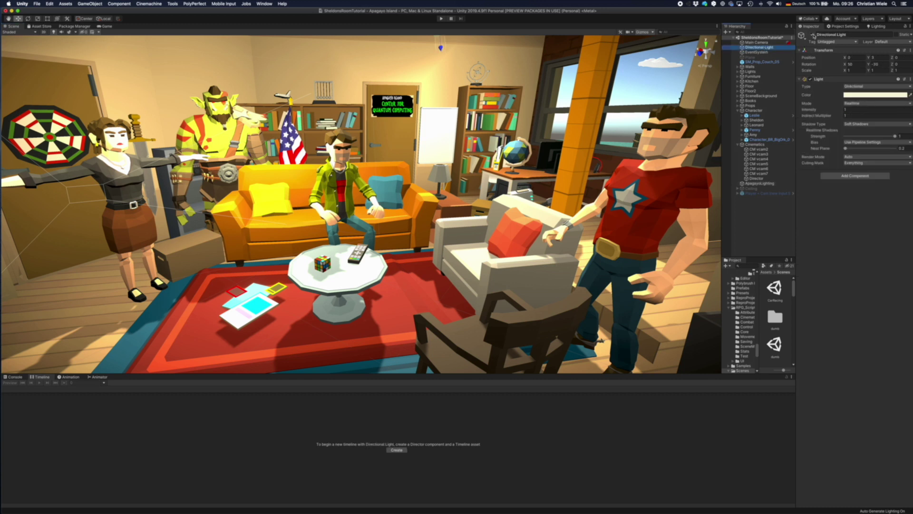
{"action": "left_click", "coordinate": [814, 35]}
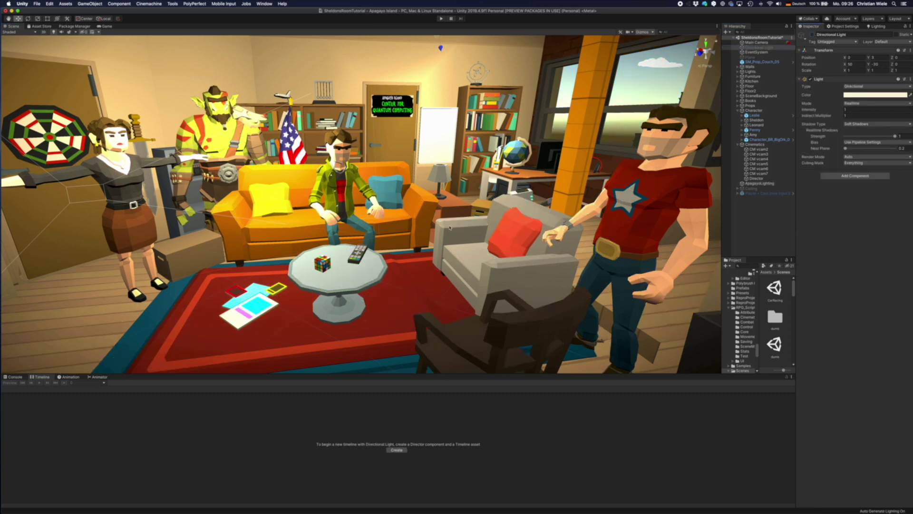
{"action": "scroll", "coordinate": [449, 227], "scroll_direction": "down", "scroll_amount": 8}
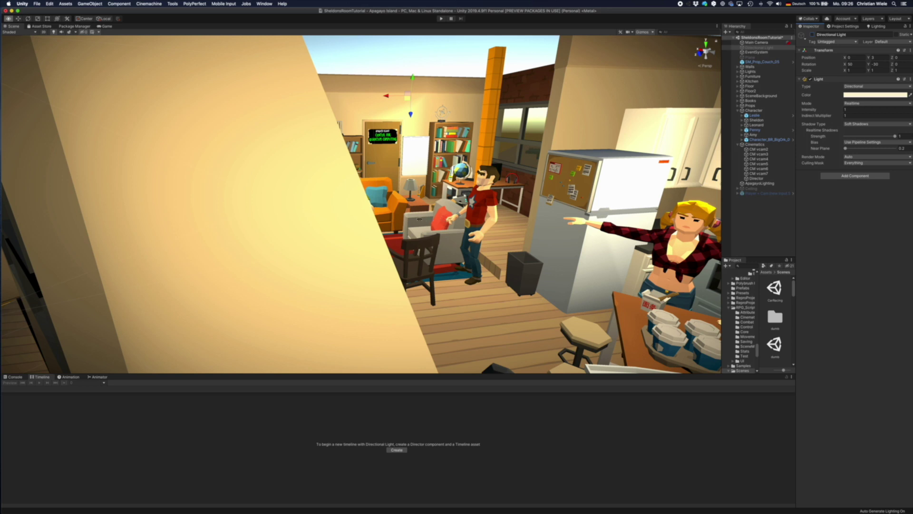
{"action": "scroll", "coordinate": [414, 221], "scroll_direction": "down", "scroll_amount": 6}
{"action": "left_click_drag", "start_coordinate": [407, 222], "coordinate": [391, 246], "text": "alt"}
{"action": "right_click_drag", "start_coordinate": [391, 246], "coordinate": [393, 390]}
{"action": "key", "text": "w"}
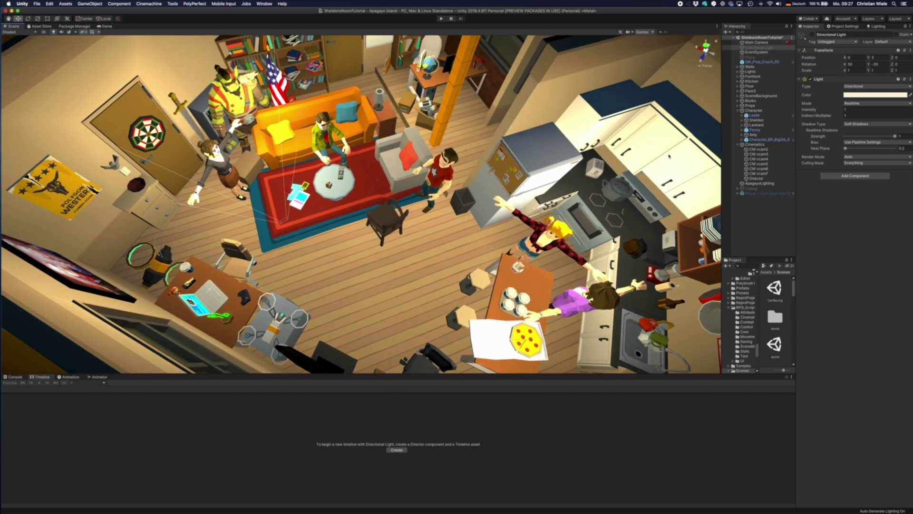
Step: Activate the Ceiling object to close the apartment from above and view the room from inside
{"action": "left_click", "coordinate": [751, 188]}
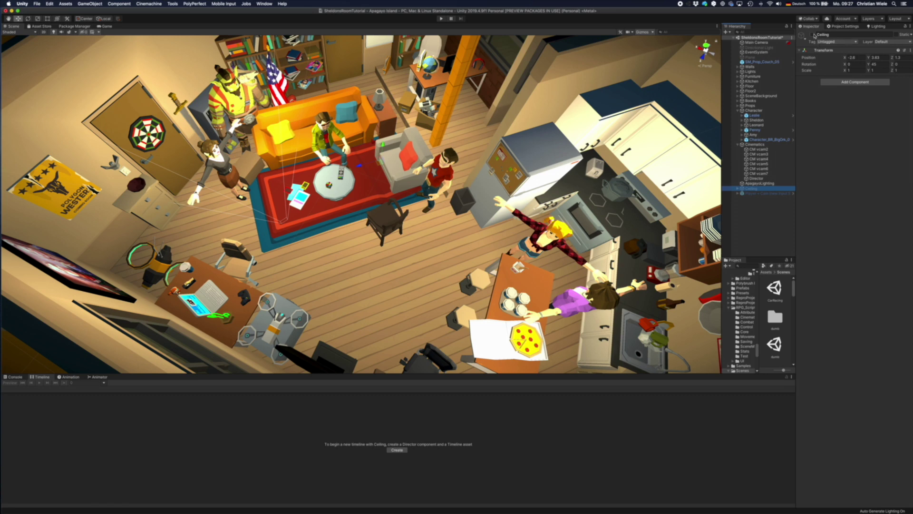
{"action": "left_click", "coordinate": [813, 34]}
{"action": "mouse_move", "coordinate": [450, 212]}
{"action": "right_mouse_down"}
{"action": "mouse_move", "coordinate": [415, 238]}
{"action": "mouse_move", "coordinate": [527, 115]}
{"action": "mouse_move", "coordinate": [532, 96]}
{"action": "mouse_move", "coordinate": [568, 93]}
{"action": "mouse_move", "coordinate": [557, 93]}
{"action": "mouse_move", "coordinate": [445, 193]}
{"action": "mouse_move", "coordinate": [446, 224]}
{"action": "right_mouse_up"}
{"action": "key", "text": "w"}
{"action": "key", "text": "w"}
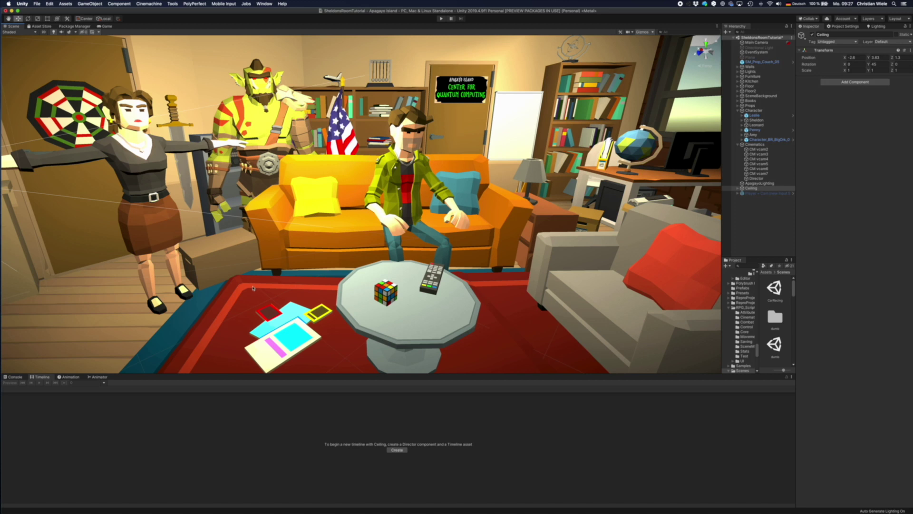
Step: Run the scene in play mode, play the Director's timeline to watch the character sequence, and exit play mode
{"action": "left_click", "coordinate": [441, 19]}
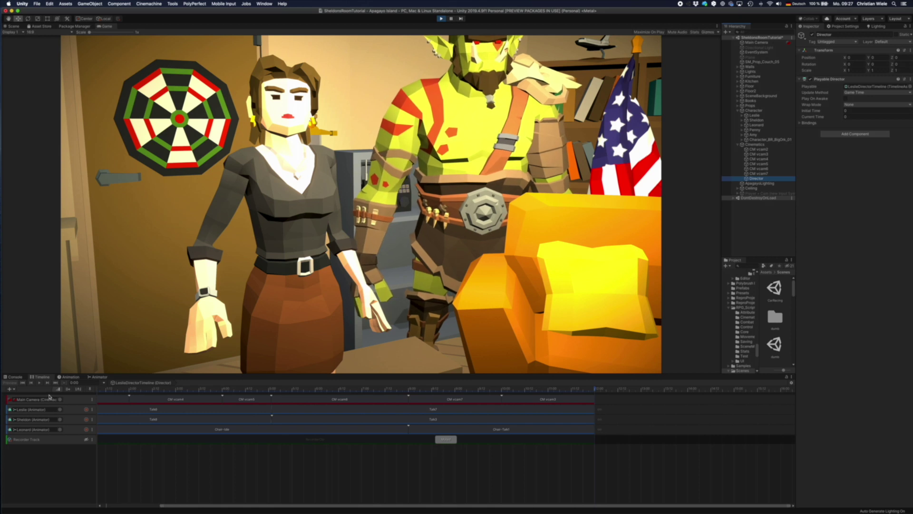
{"action": "left_click", "coordinate": [39, 383]}
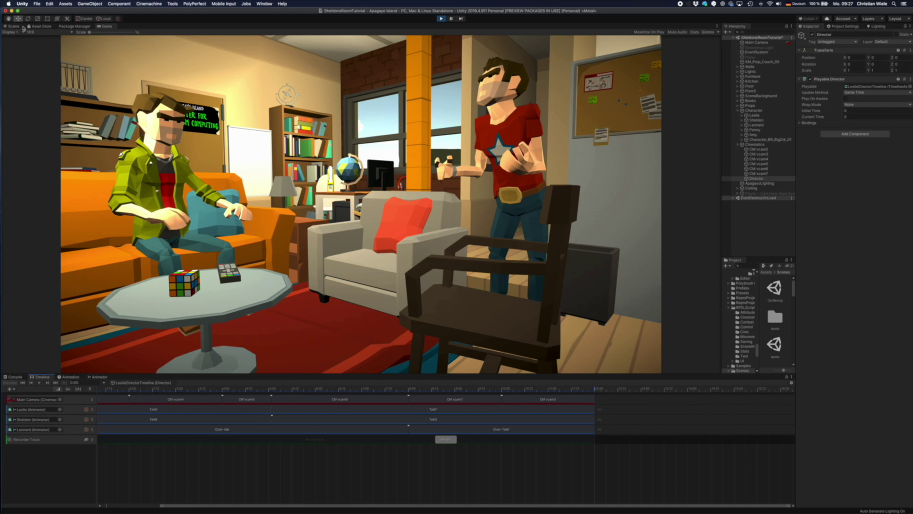
{"action": "left_click", "coordinate": [441, 19]}
{"action": "key", "text": "super+p"}
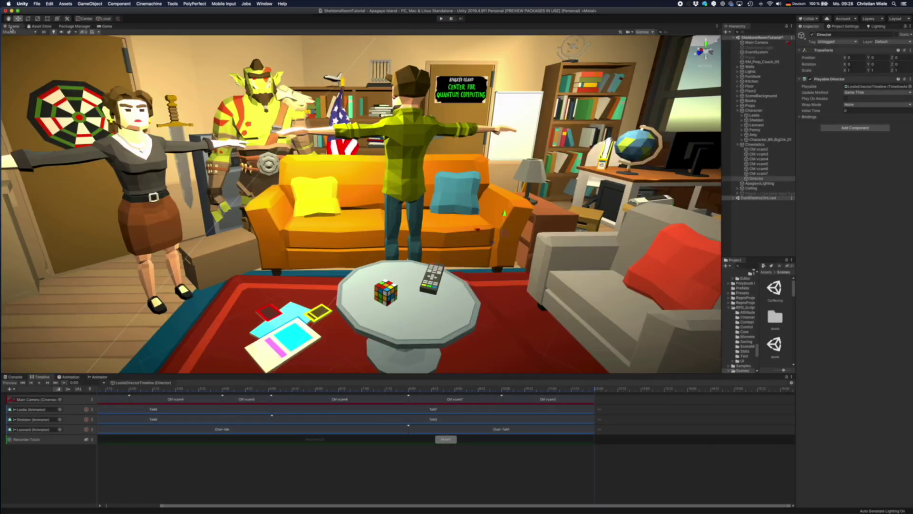
{"action": "scroll", "coordinate": [492, 310], "scroll_direction": "up", "scroll_amount": 2}
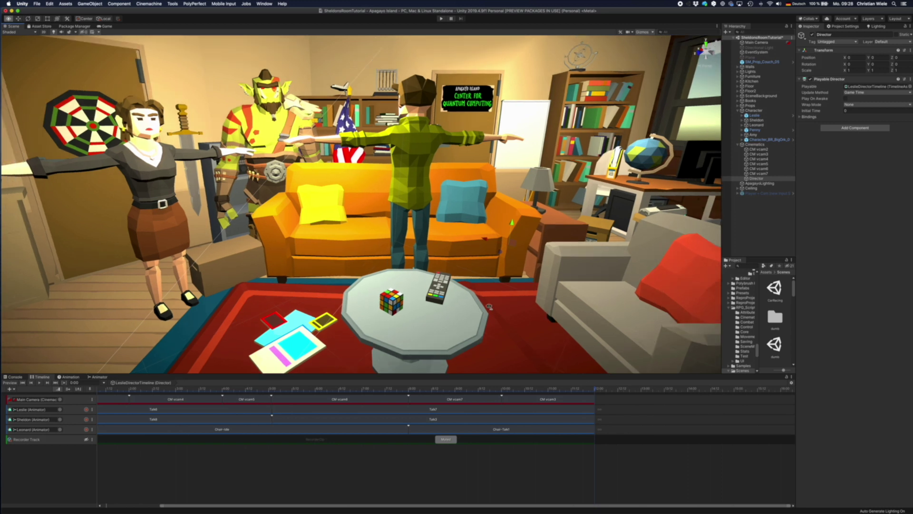
{"action": "scroll", "coordinate": [490, 306], "scroll_direction": "up", "scroll_amount": 2}
{"action": "scroll", "coordinate": [485, 312], "scroll_direction": "up", "scroll_amount": 2}
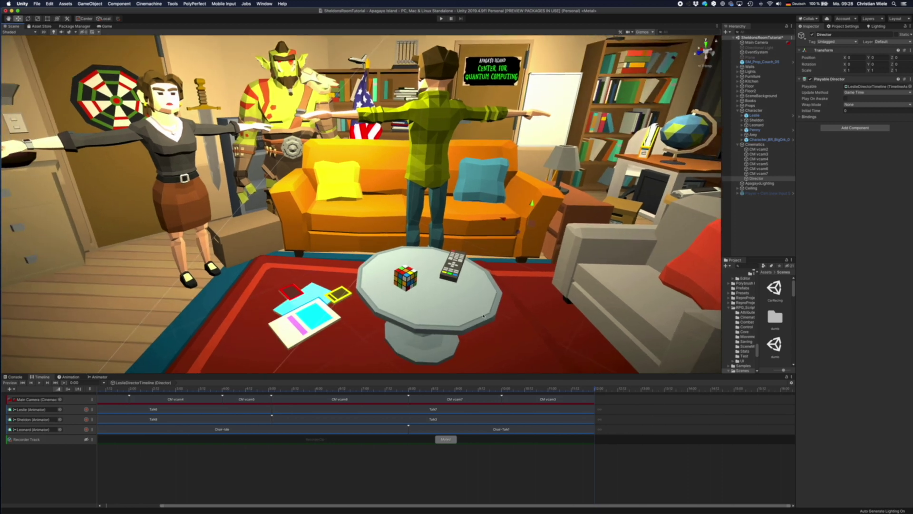
{"action": "scroll", "coordinate": [483, 315], "scroll_direction": "down", "scroll_amount": 5}
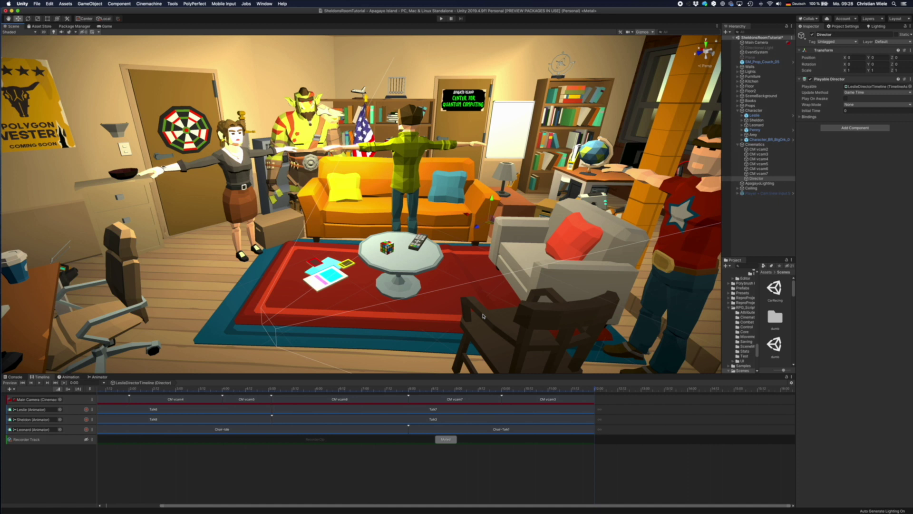